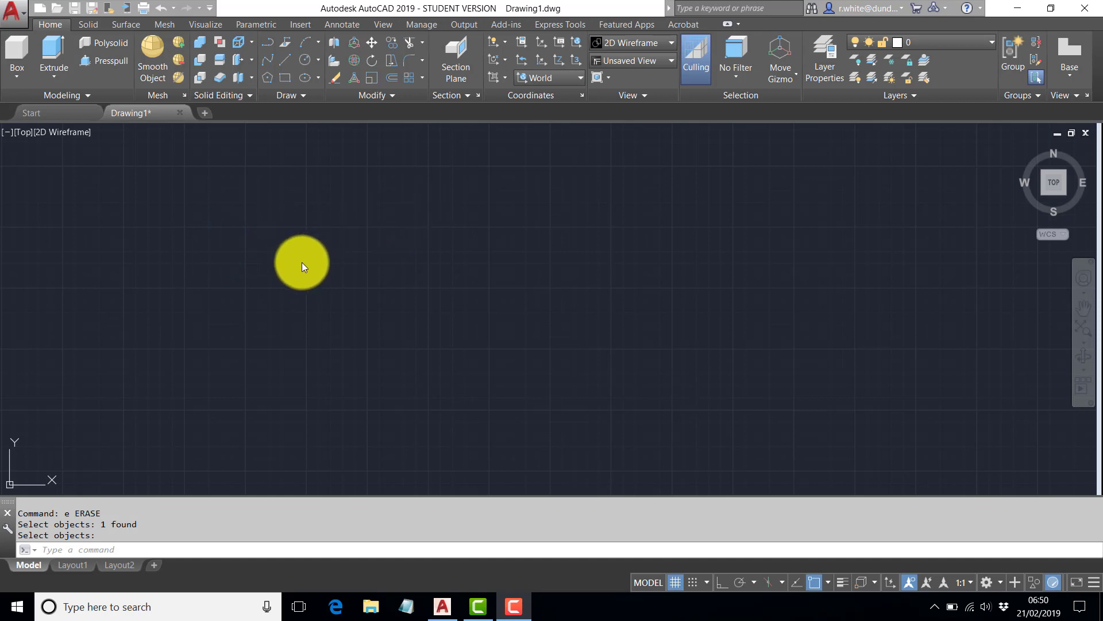
- Select the existing object so the ERASE command removes it from the canvas
{"action": "left_click", "coordinate": [431, 247]}
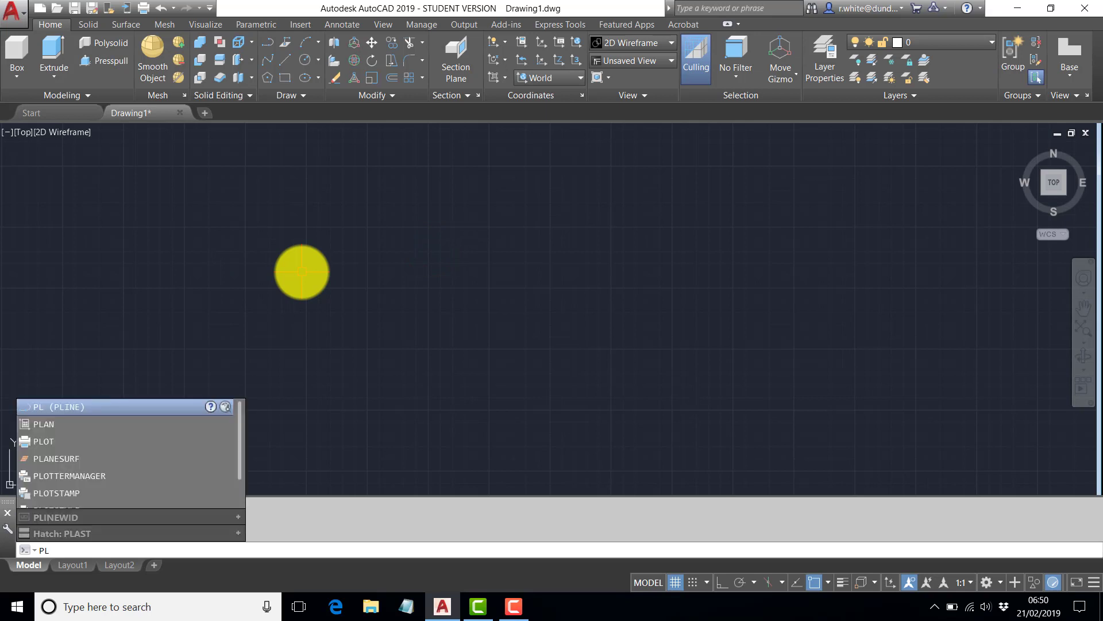
- Start a polyline at lower left and place vertices up over the rising hump and its crest
{"action": "key", "text": "Return"}
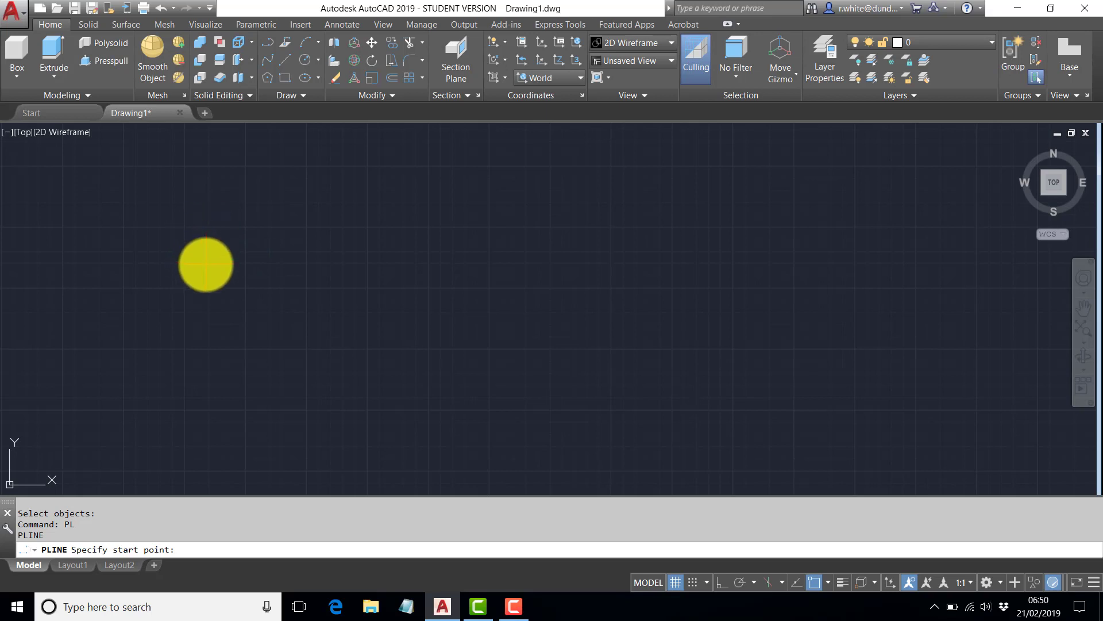
{"action": "left_click", "coordinate": [206, 264]}
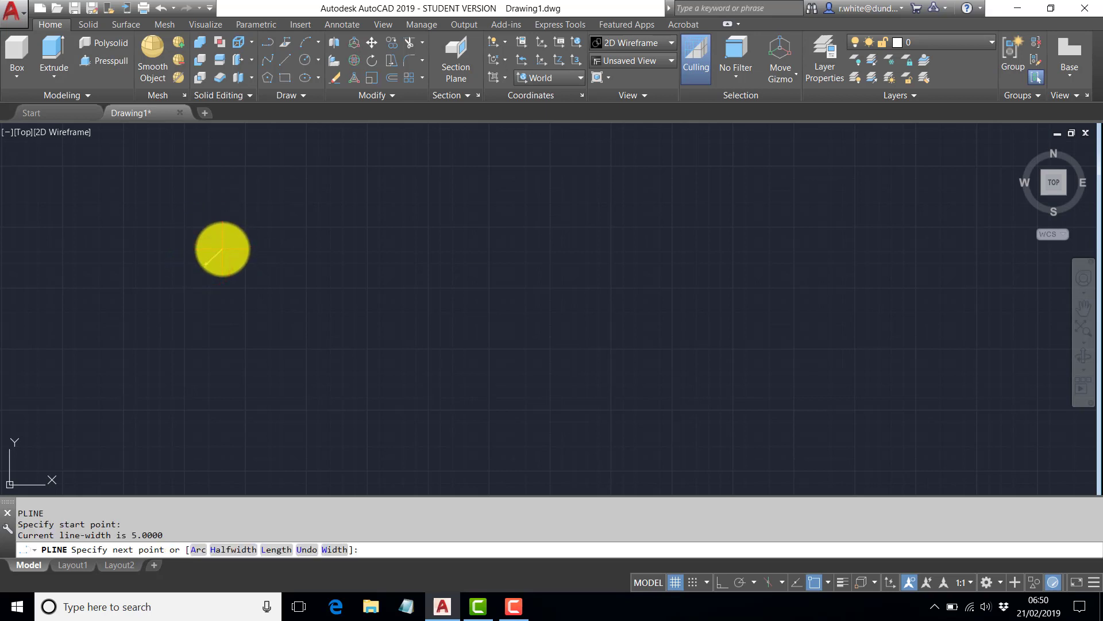
{"action": "left_click", "coordinate": [223, 249]}
{"action": "left_click", "coordinate": [240, 237]}
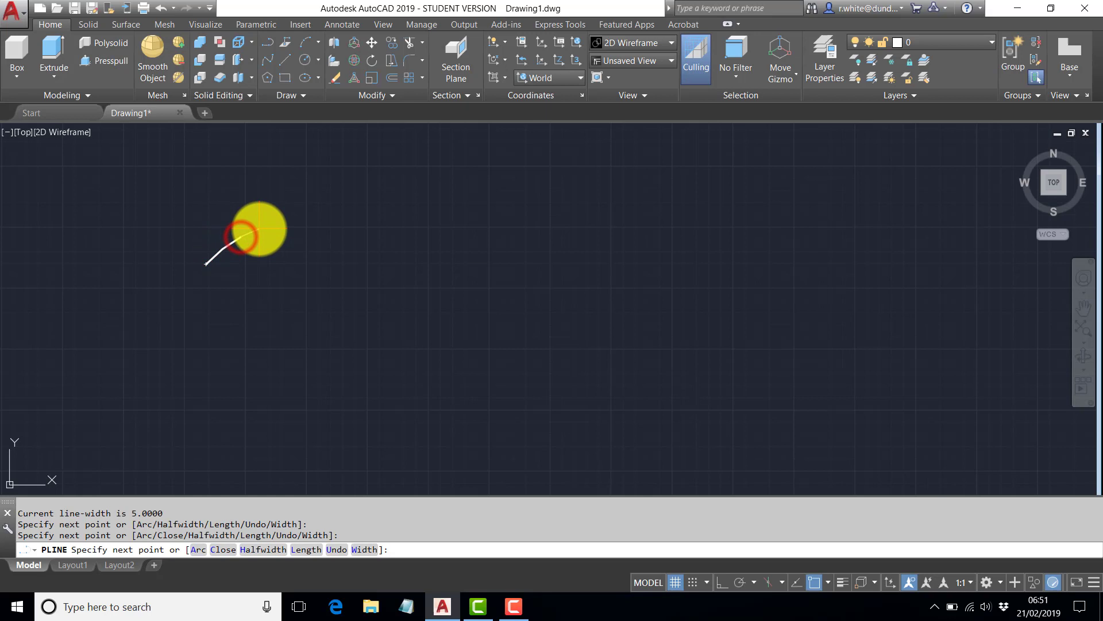
{"action": "left_click", "coordinate": [262, 227]}
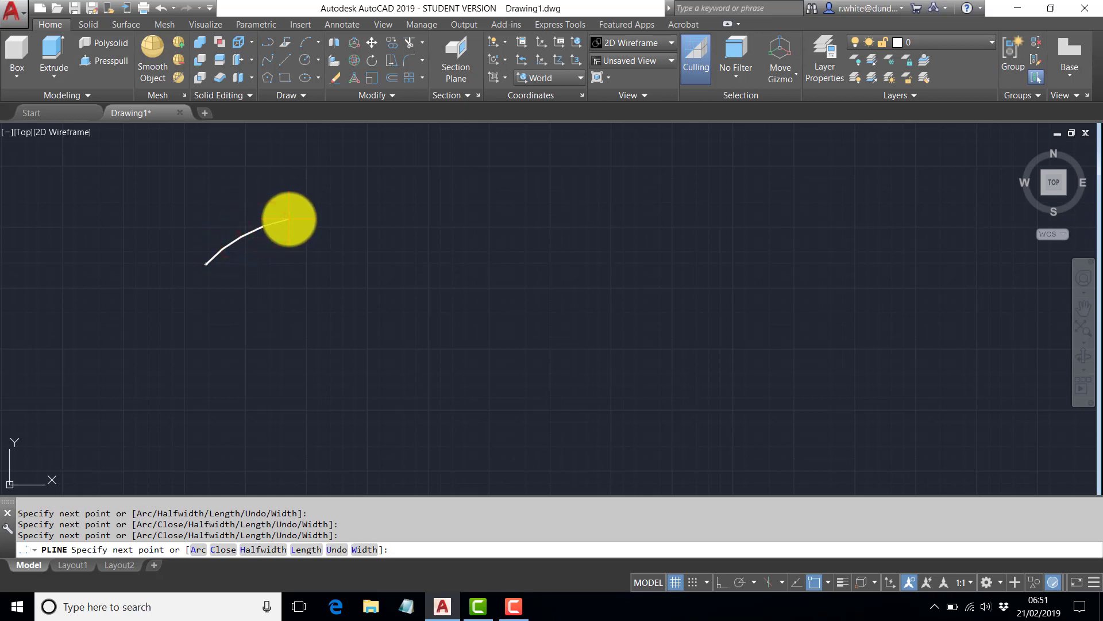
{"action": "left_click", "coordinate": [288, 219]}
{"action": "left_click", "coordinate": [319, 215]}
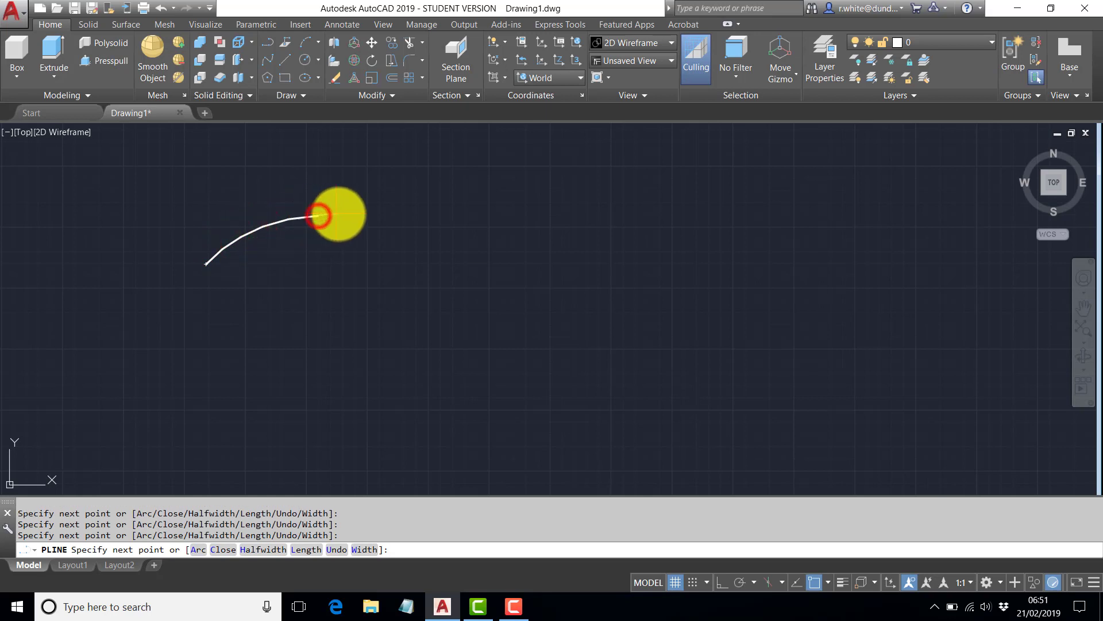
{"action": "left_click", "coordinate": [344, 215]}
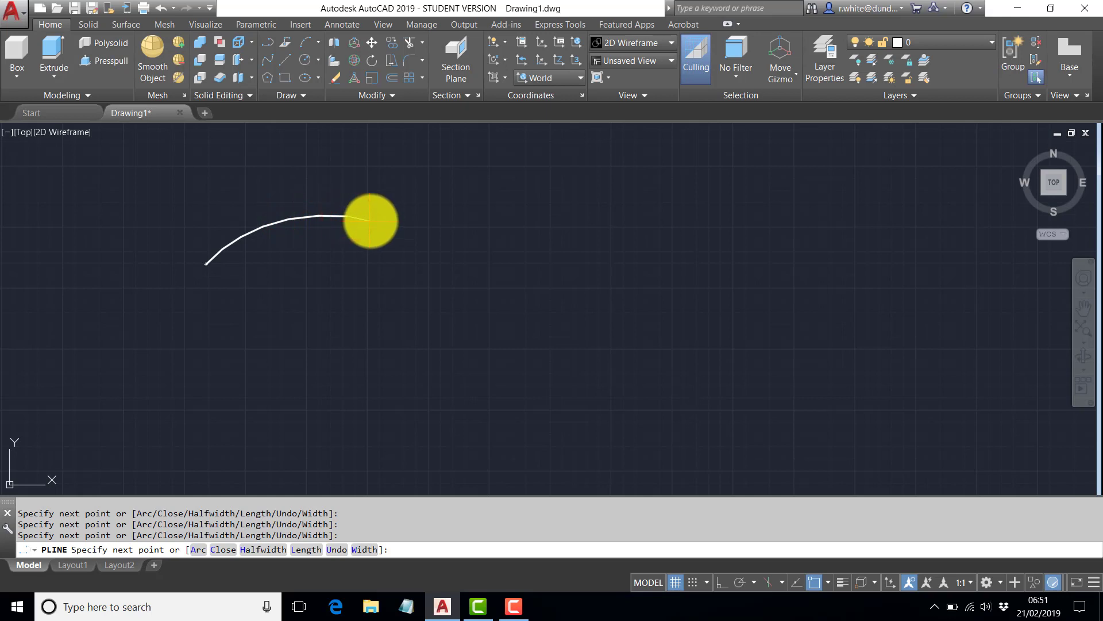
{"action": "left_click", "coordinate": [371, 220]}
{"action": "left_click", "coordinate": [399, 228]}
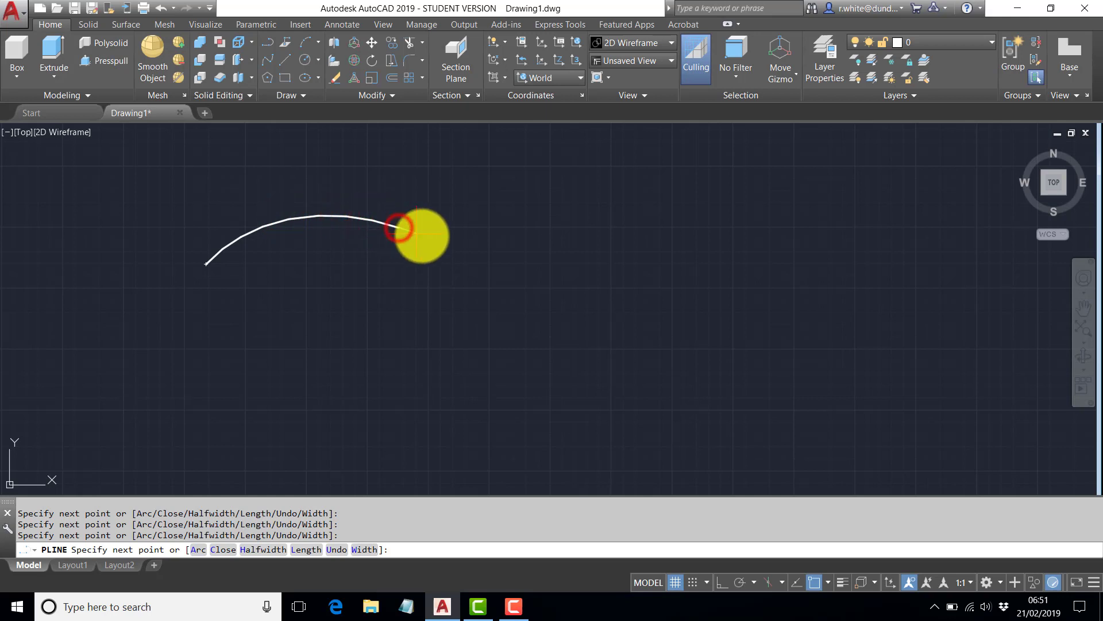
- Continue the polyline down through the trough and up to the right, then finish it
{"action": "left_click", "coordinate": [423, 236]}
{"action": "left_click", "coordinate": [451, 246]}
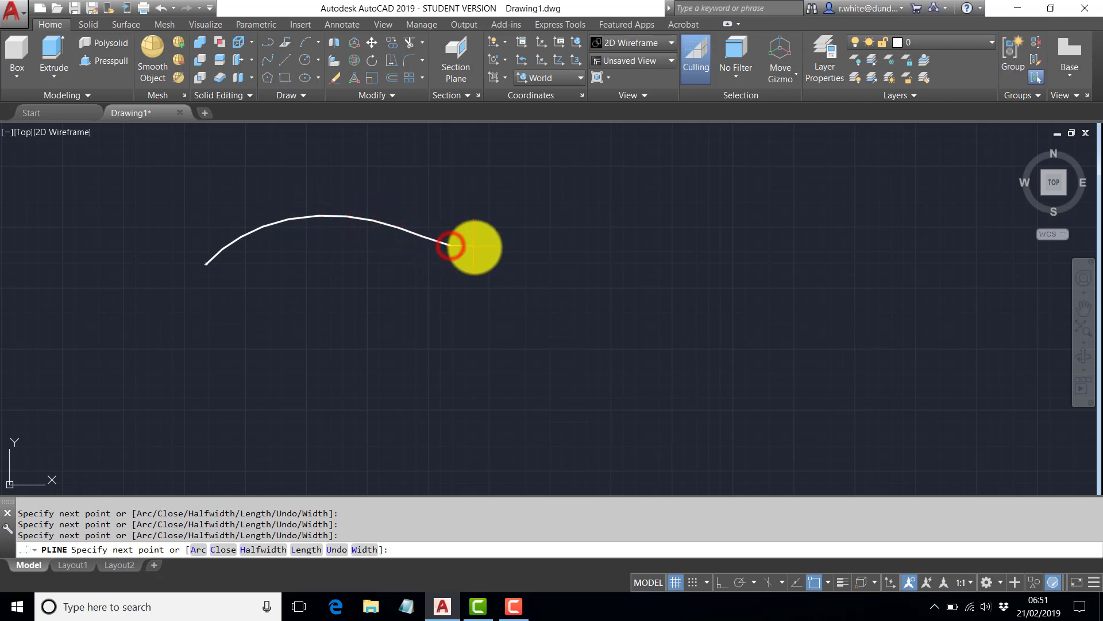
{"action": "left_click", "coordinate": [478, 252]}
{"action": "left_click", "coordinate": [505, 256]}
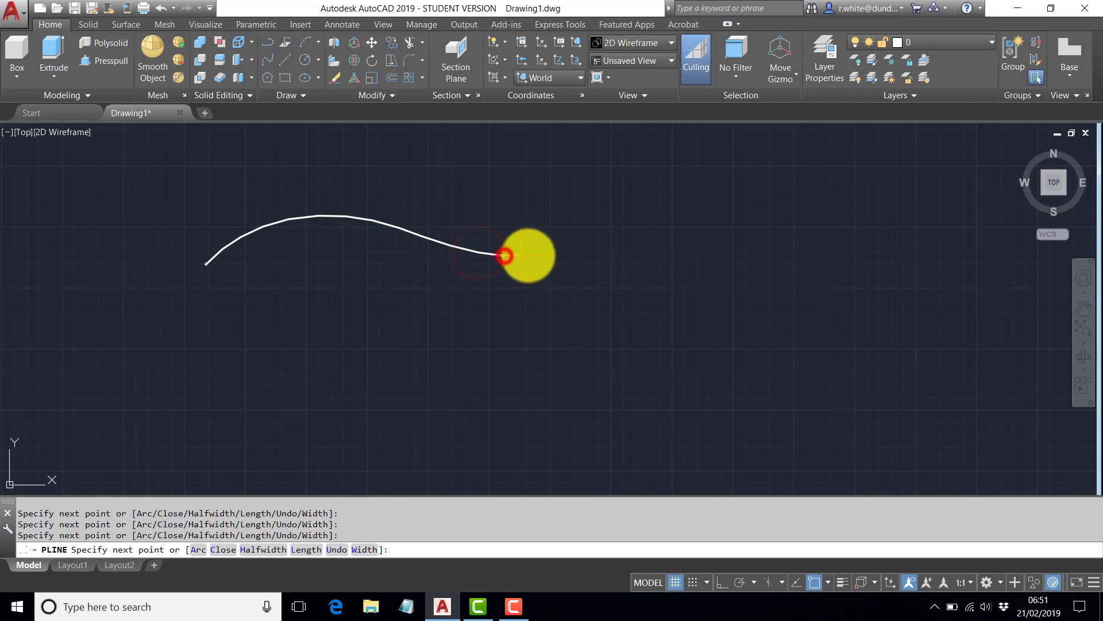
{"action": "left_click", "coordinate": [530, 256]}
{"action": "left_click", "coordinate": [557, 252]}
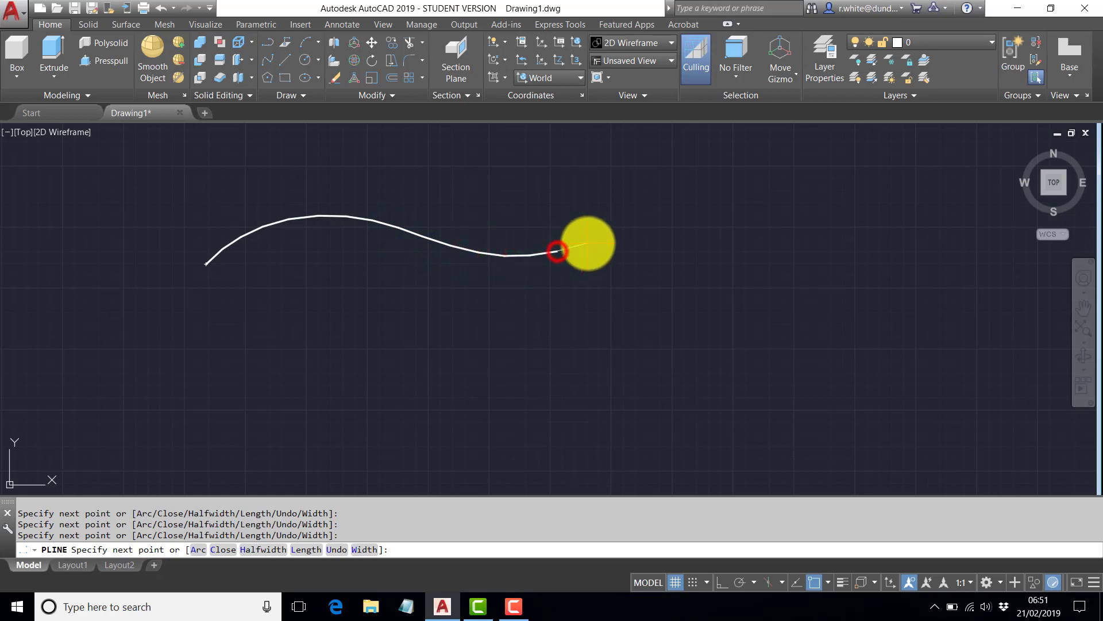
{"action": "left_click", "coordinate": [587, 243]}
{"action": "left_click", "coordinate": [622, 232]}
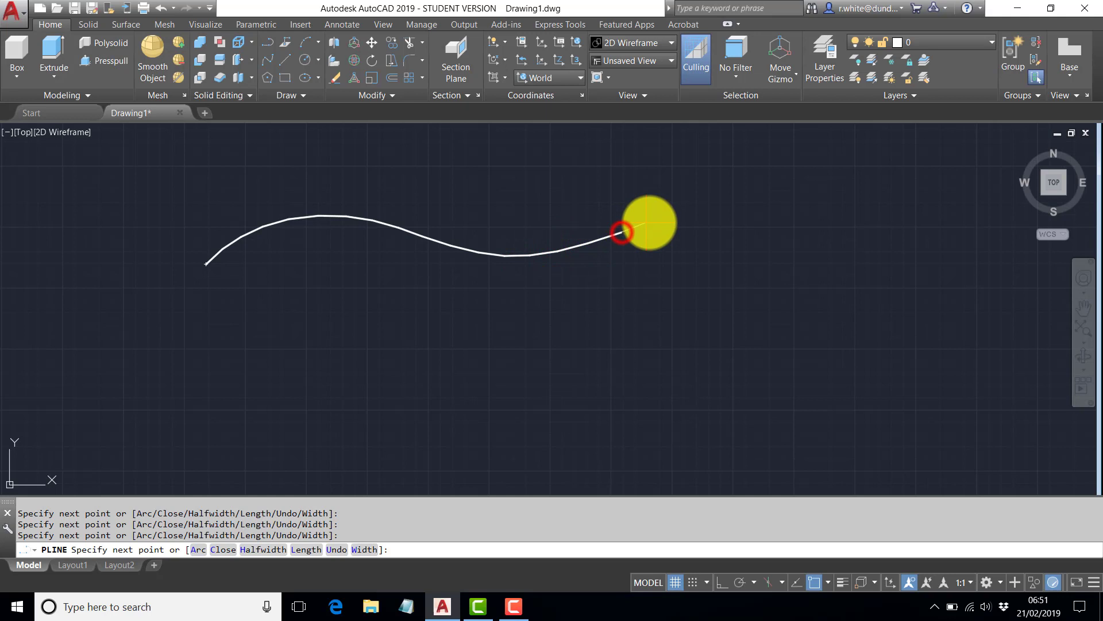
{"action": "left_click", "coordinate": [652, 222]}
{"action": "key", "text": "Return"}
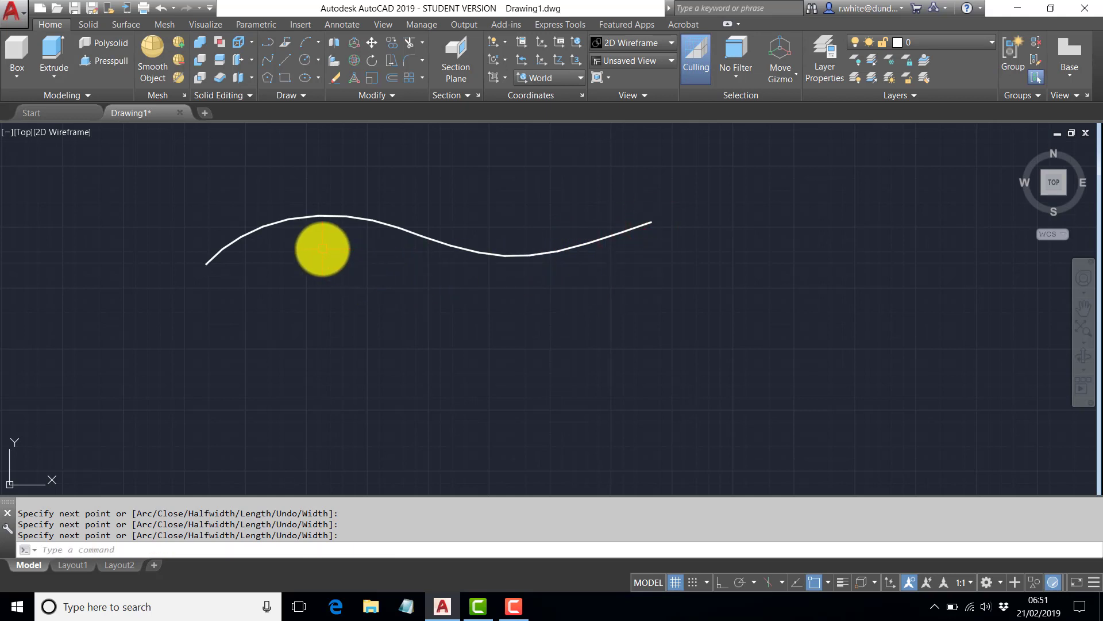
{"action": "scroll", "coordinate": [322, 249], "scroll_direction": "up", "scroll_amount": 5}
{"action": "middle_click_drag", "start_coordinate": [316, 147], "coordinate": [340, 192]}
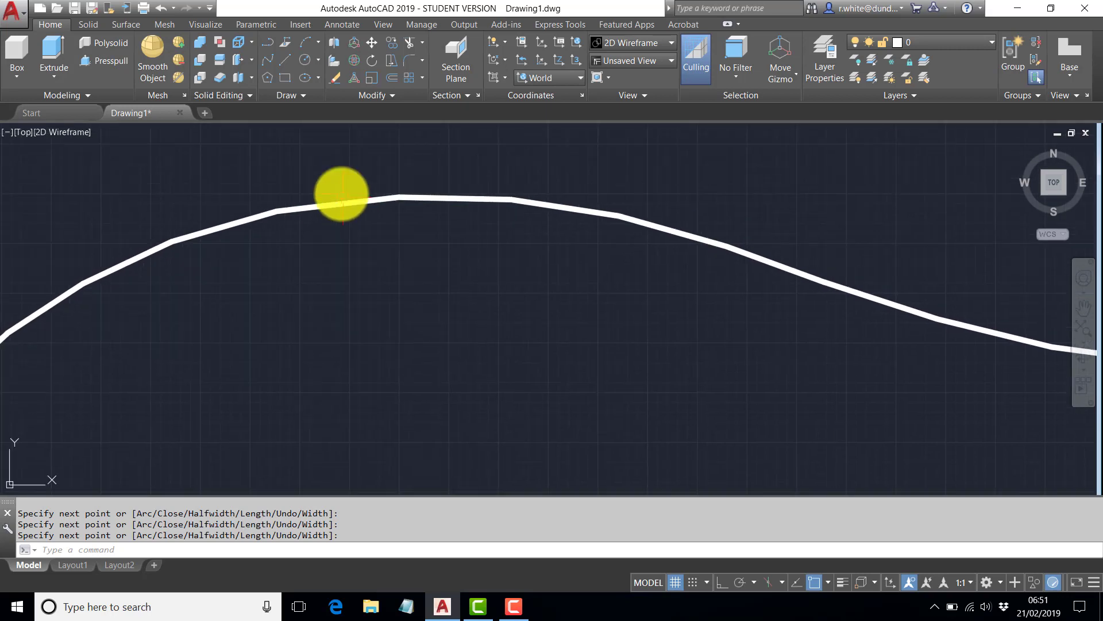
{"action": "scroll", "coordinate": [341, 194], "scroll_direction": "up", "scroll_amount": 3}
{"action": "scroll", "coordinate": [340, 192], "scroll_direction": "down", "scroll_amount": 3}
{"action": "scroll", "coordinate": [446, 234], "scroll_direction": "down", "scroll_amount": 2}
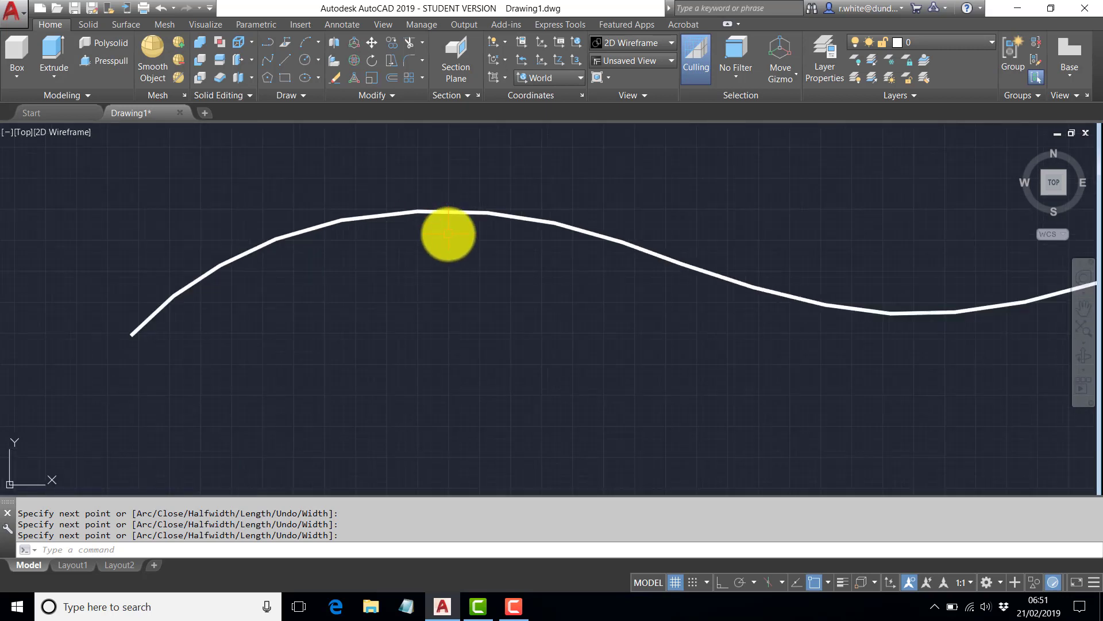
{"action": "scroll", "coordinate": [512, 241], "scroll_direction": "down", "scroll_amount": 2}
{"action": "middle_click_drag", "start_coordinate": [512, 242], "coordinate": [433, 257]}
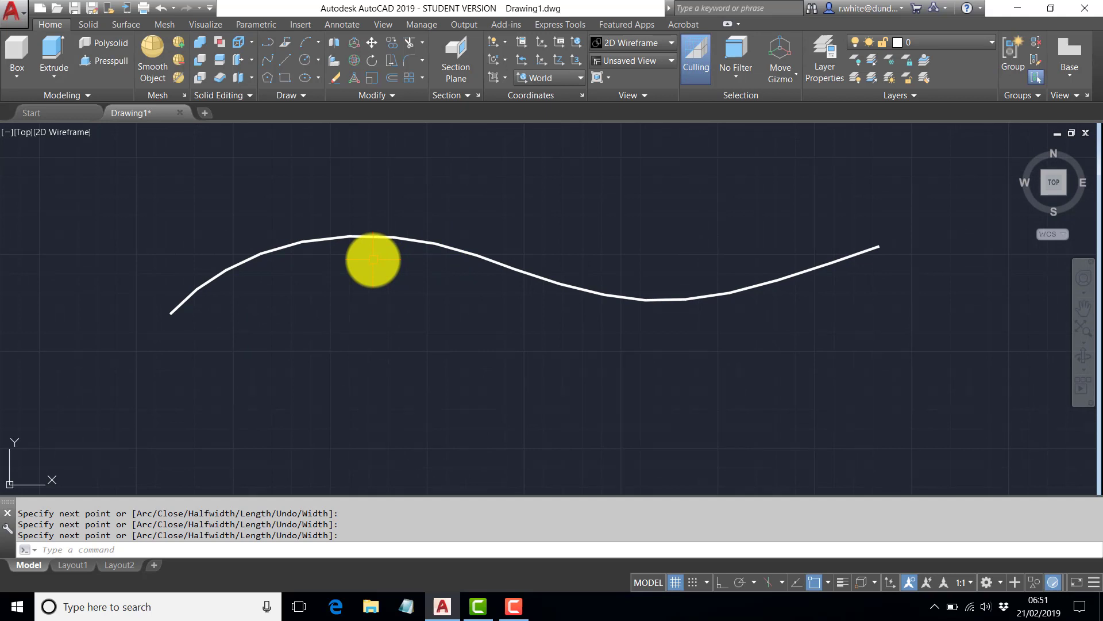
- Apply the PEDIT Fit option to the wavy polyline, then select the smoothed curve to show its grips
{"action": "type", "text": "e"}
{"action": "key", "text": "Return"}
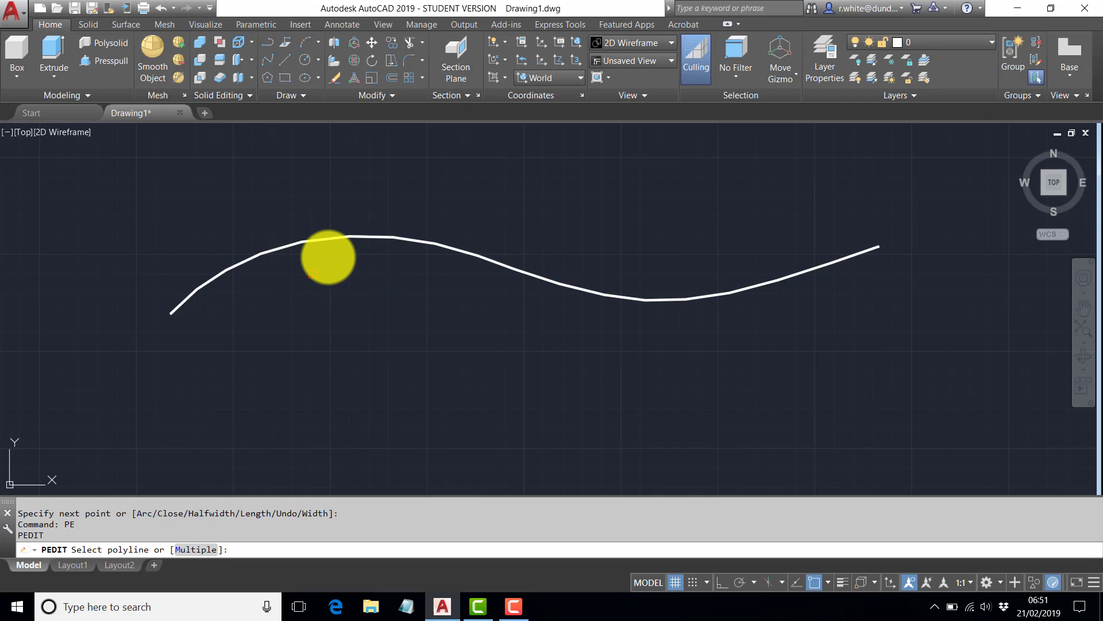
{"action": "left_click", "coordinate": [380, 236]}
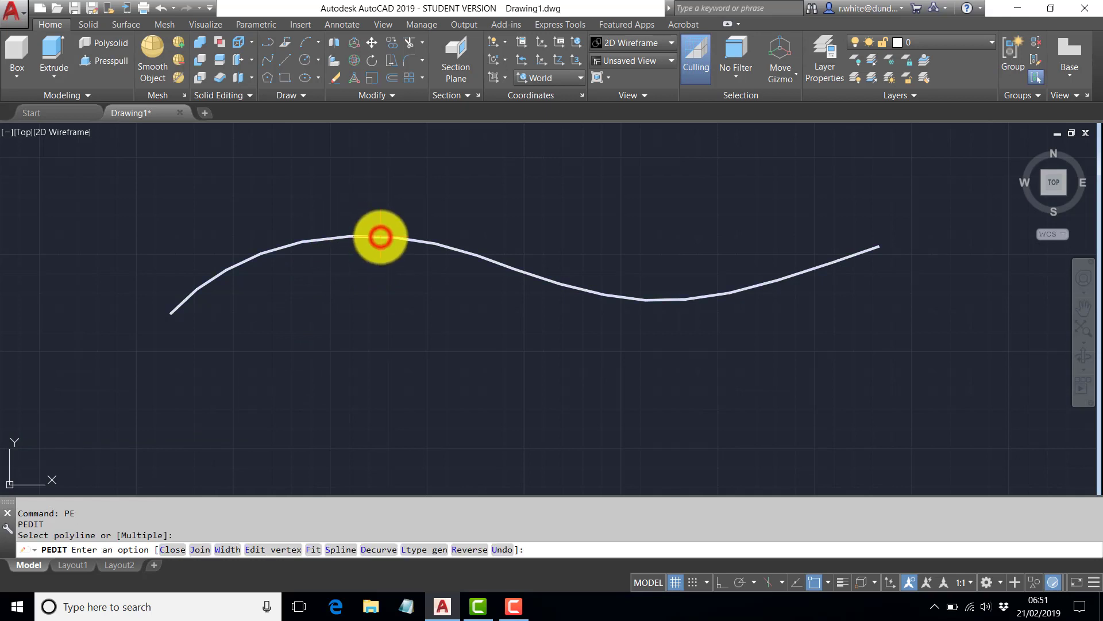
{"action": "left_click", "coordinate": [312, 549]}
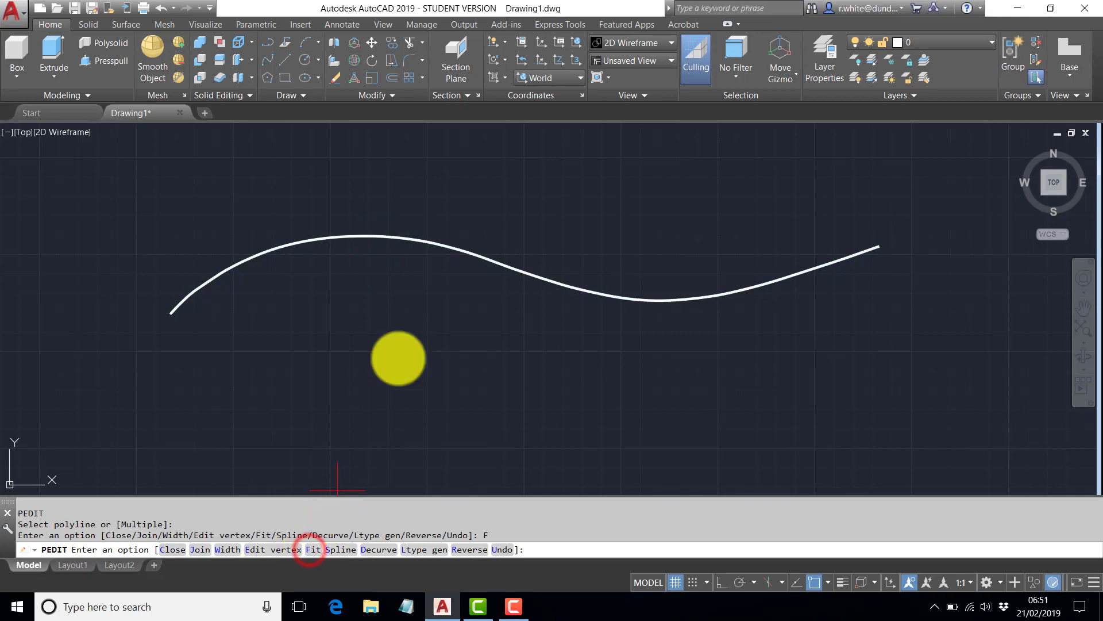
{"action": "scroll", "coordinate": [361, 234], "scroll_direction": "up", "scroll_amount": 4}
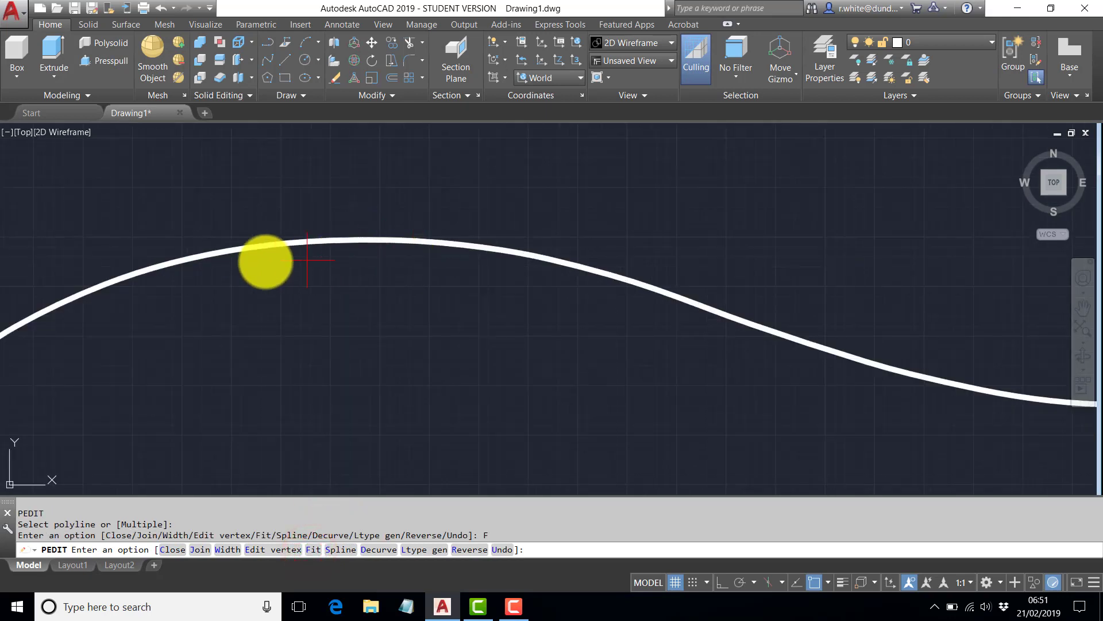
{"action": "scroll", "coordinate": [535, 273], "scroll_direction": "down", "scroll_amount": 3}
{"action": "scroll", "coordinate": [519, 281], "scroll_direction": "down", "scroll_amount": 2}
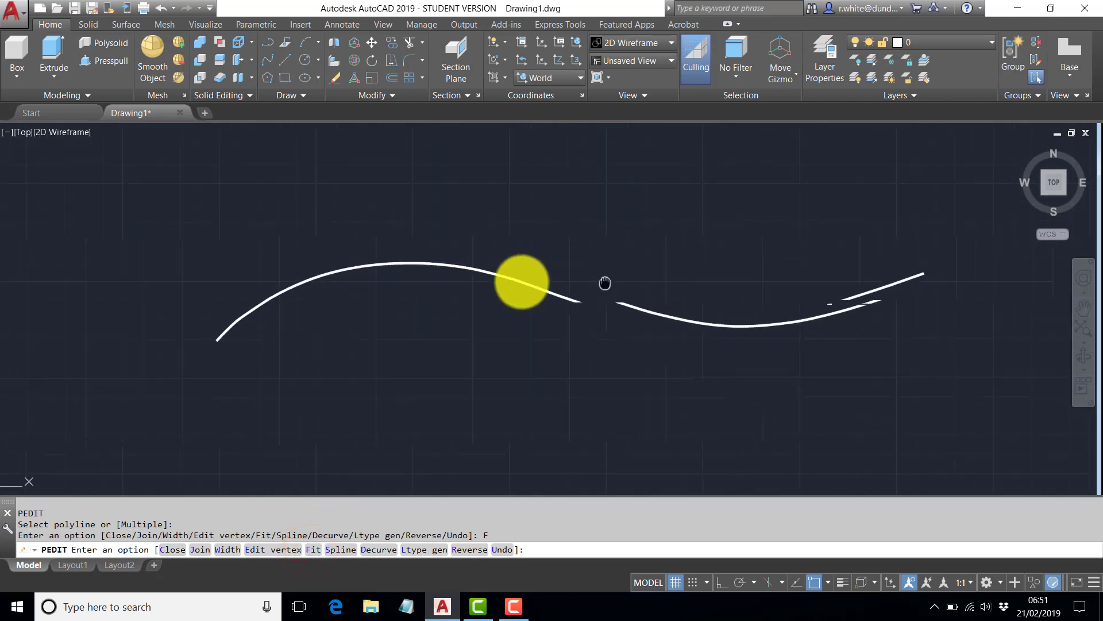
{"action": "scroll", "coordinate": [604, 308], "scroll_direction": "up", "scroll_amount": 2}
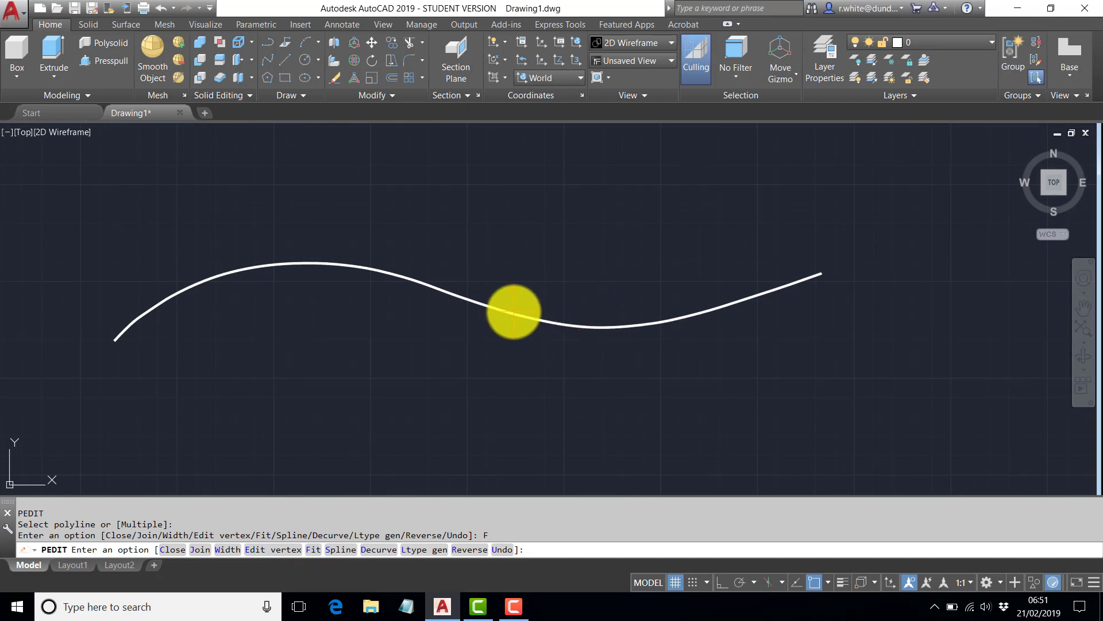
{"action": "key", "text": "Return"}
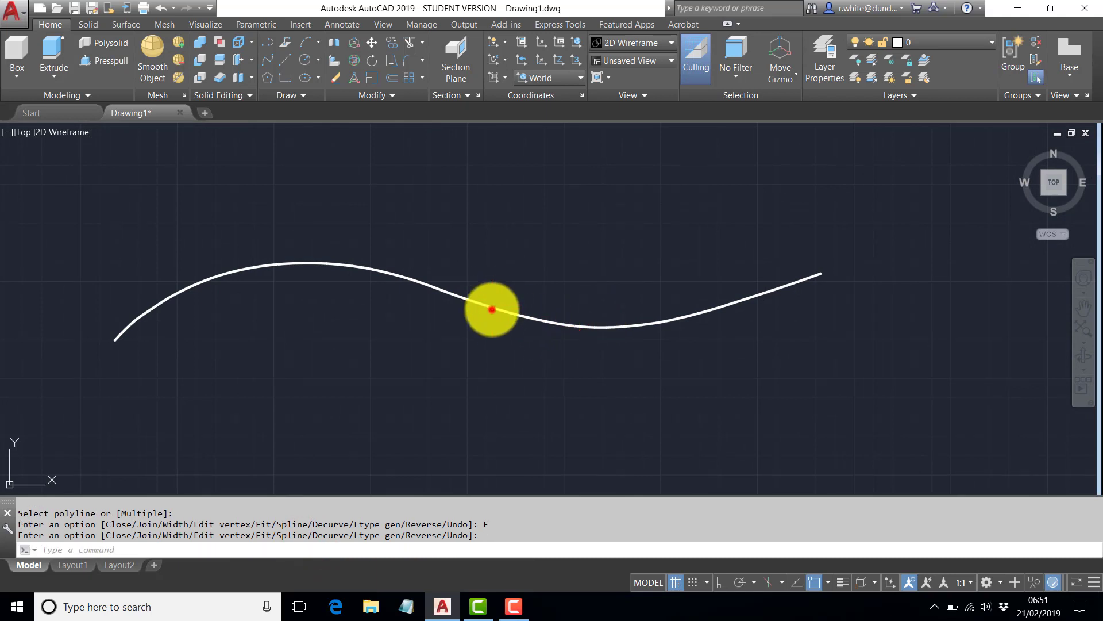
{"action": "left_click", "coordinate": [492, 309]}
{"action": "scroll", "coordinate": [219, 279], "scroll_direction": "up", "scroll_amount": 4}
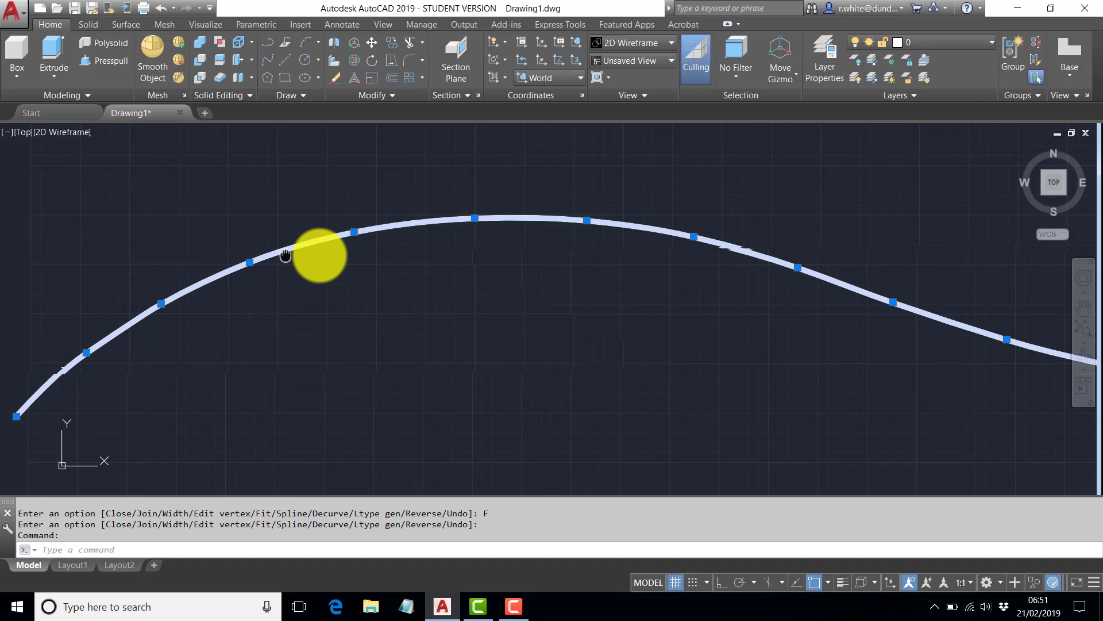
{"action": "middle_click_drag", "start_coordinate": [286, 255], "coordinate": [331, 254]}
- Draw a line from the left arc's centre, using the CEN snap, up to above the curve
{"action": "type", "text": "l"}
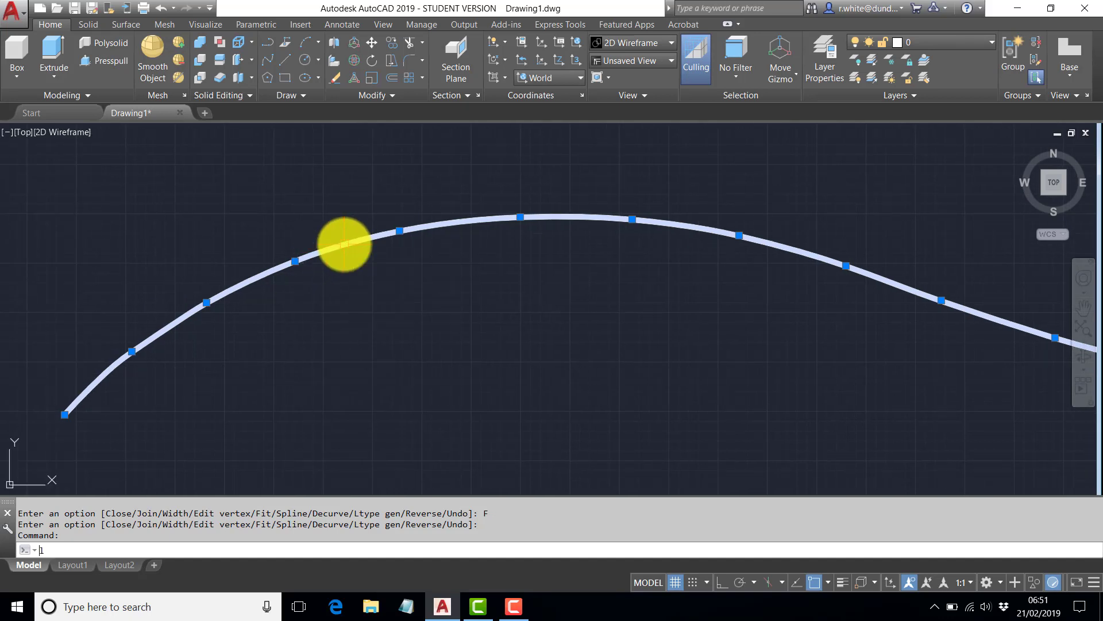
{"action": "key", "text": "Return"}
{"action": "type", "text": "cen"}
{"action": "key", "text": "Return"}
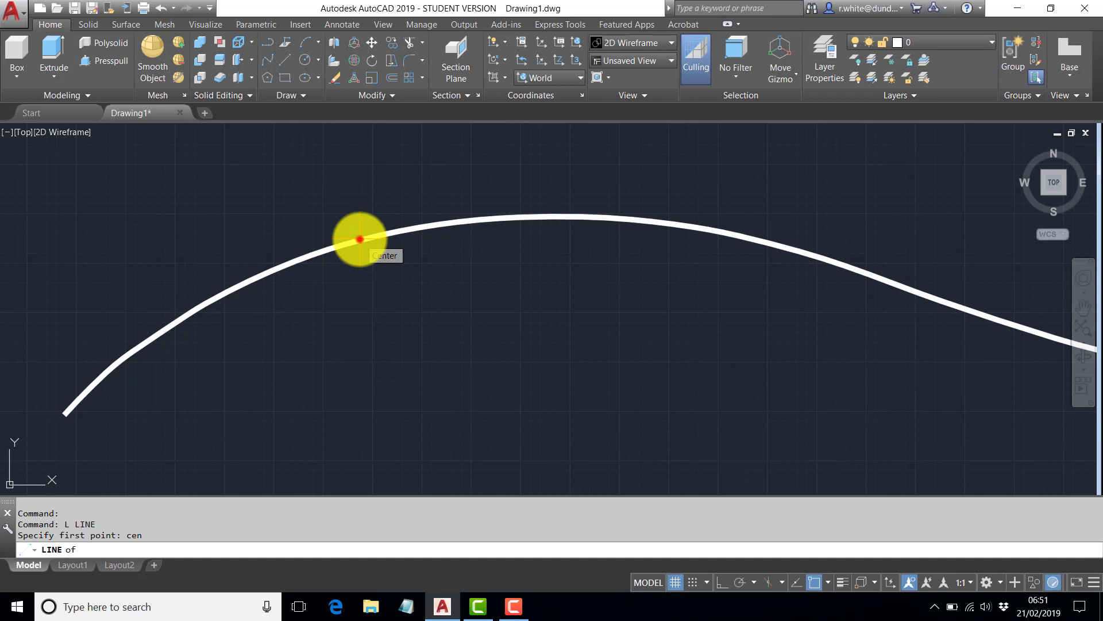
{"action": "left_click", "coordinate": [360, 239]}
{"action": "left_click", "coordinate": [351, 191]}
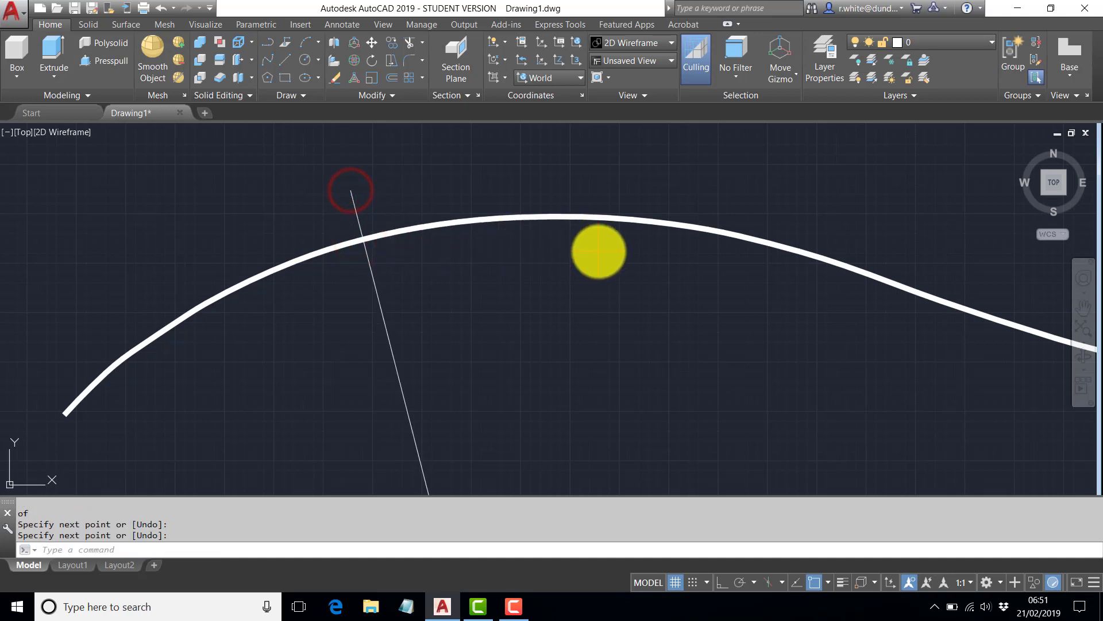
- Draw a second line starting from the right arc's centre, snapped with CEN
{"action": "key", "text": "Return"}
{"action": "type", "text": "cen"}
{"action": "key", "text": "Return"}
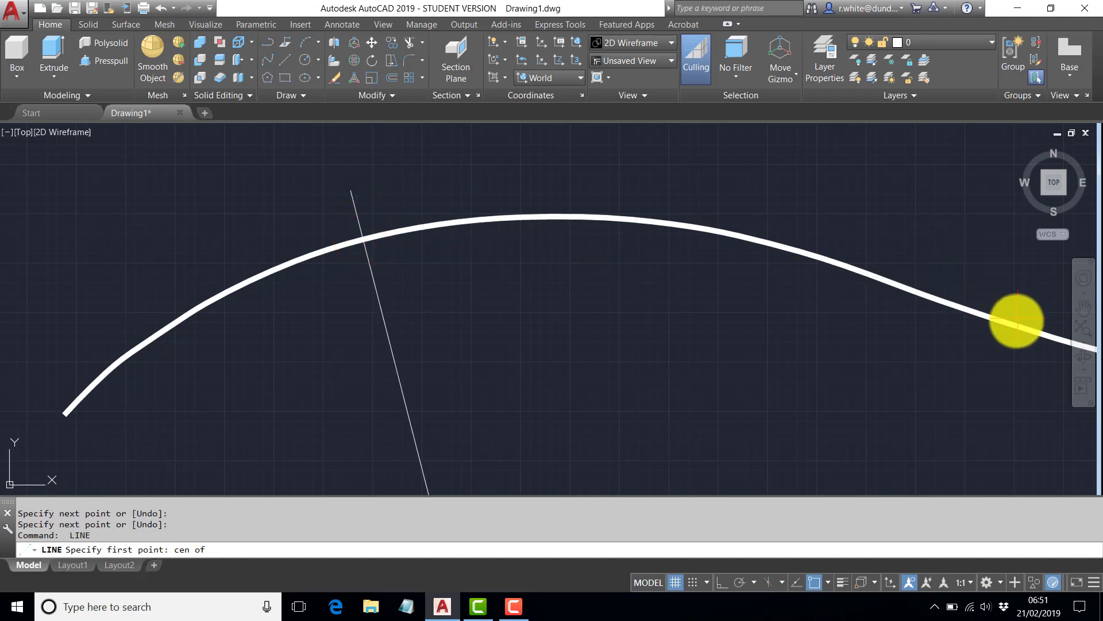
{"action": "left_click", "coordinate": [984, 314]}
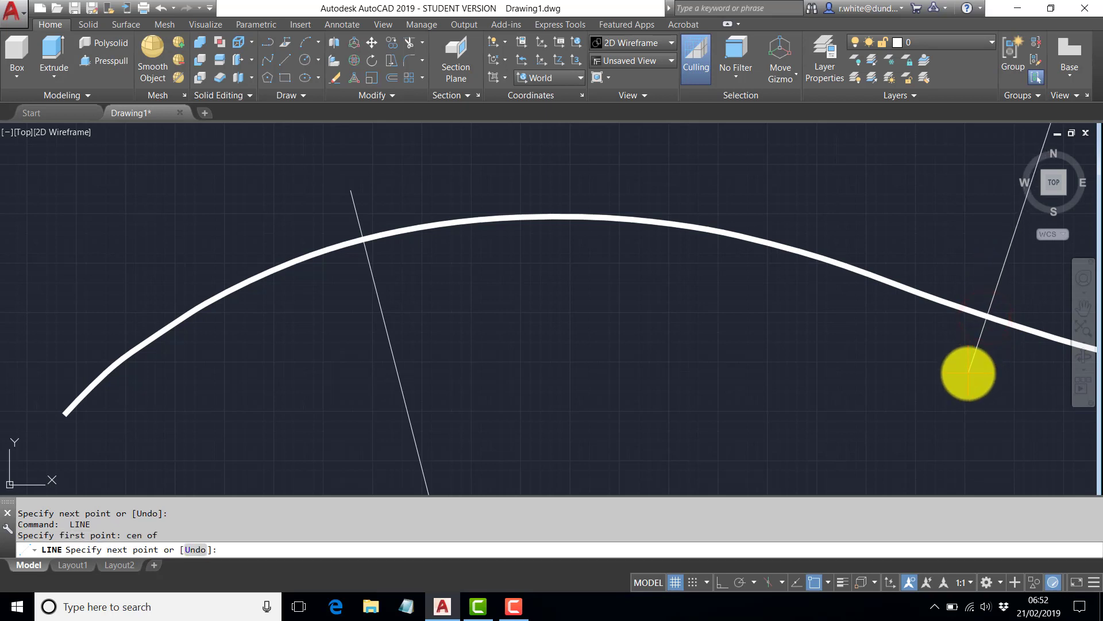
{"action": "left_click", "coordinate": [969, 373]}
{"action": "key", "text": "Return"}
{"action": "scroll", "coordinate": [958, 369], "scroll_direction": "down", "scroll_amount": 5}
{"action": "mouse_move", "coordinate": [926, 353]}
{"action": "middle_mouse_down"}
{"action": "mouse_move", "coordinate": [596, 319]}
{"action": "mouse_move", "coordinate": [598, 385]}
{"action": "mouse_move", "coordinate": [571, 285]}
{"action": "mouse_move", "coordinate": [577, 347]}
{"action": "middle_mouse_up"}
{"action": "scroll", "coordinate": [576, 347], "scroll_direction": "down", "scroll_amount": 4}
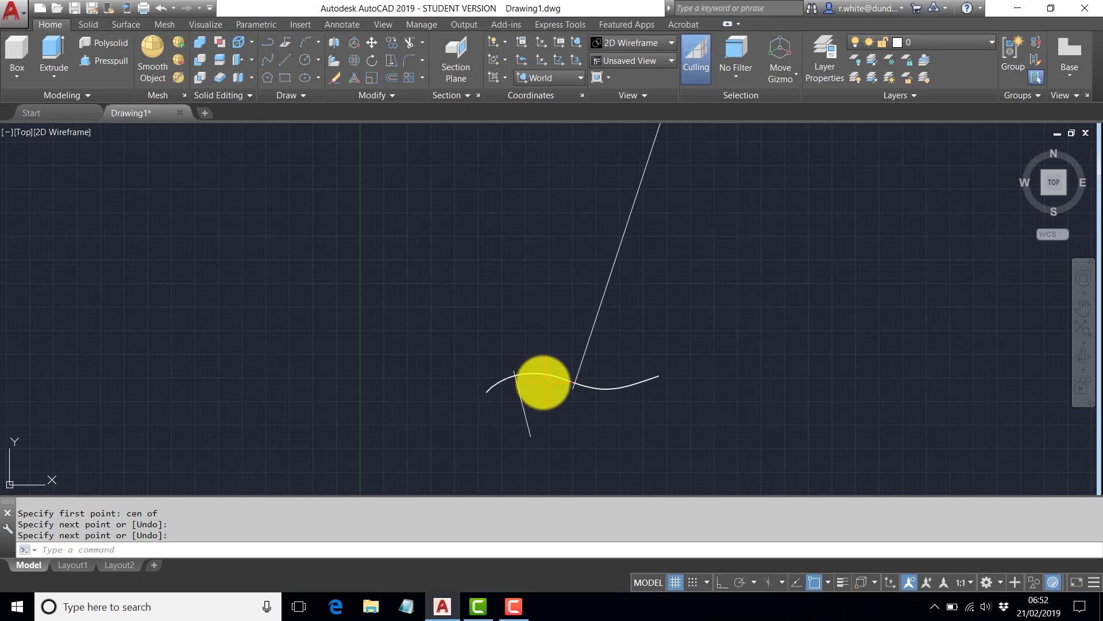
{"action": "middle_click_drag", "start_coordinate": [543, 382], "coordinate": [529, 357]}
{"action": "scroll", "coordinate": [529, 357], "scroll_direction": "up", "scroll_amount": 5}
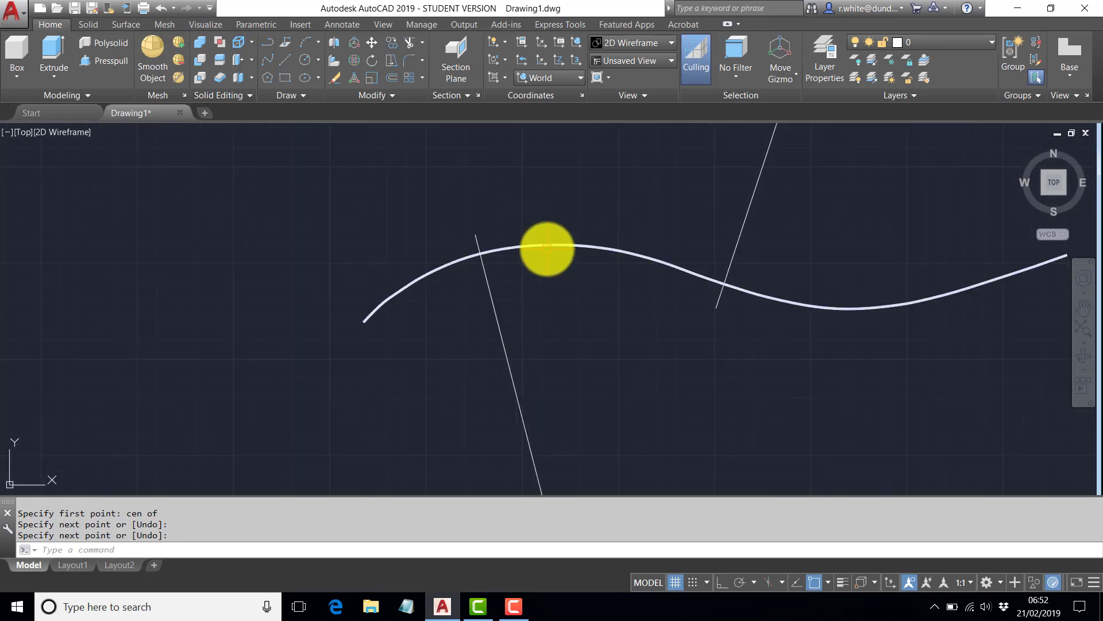
- Draw a vertical line from the arc's centre up to just above the curve's crest
{"action": "type", "text": "l"}
{"action": "key", "text": "Return"}
{"action": "type", "text": "cen"}
{"action": "key", "text": "Return"}
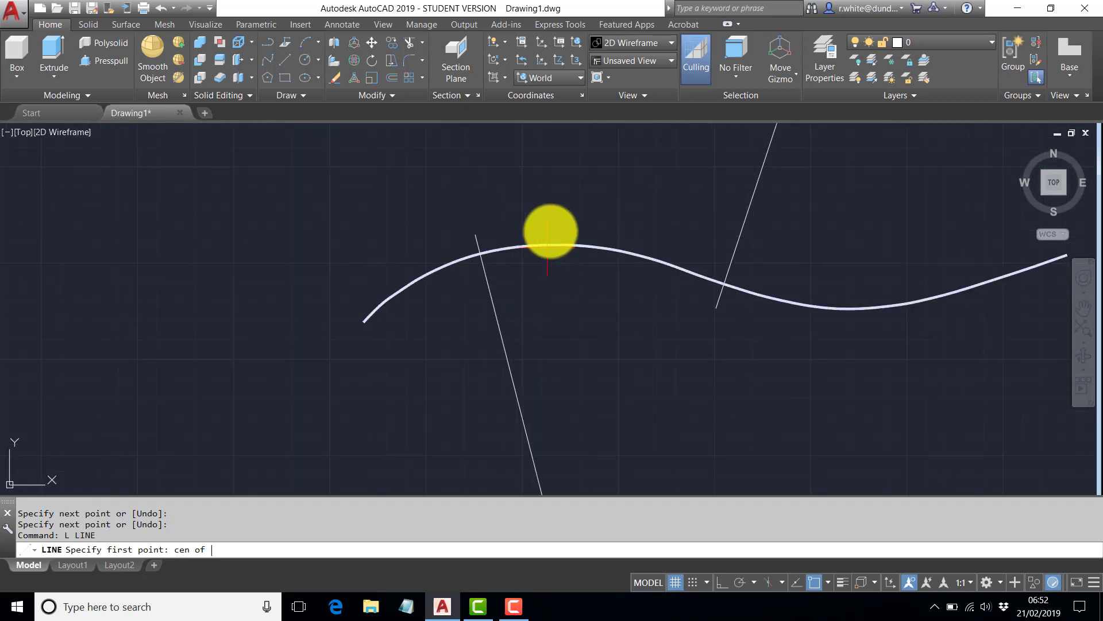
{"action": "scroll", "coordinate": [558, 247], "scroll_direction": "up", "scroll_amount": 3}
{"action": "left_click", "coordinate": [554, 242]}
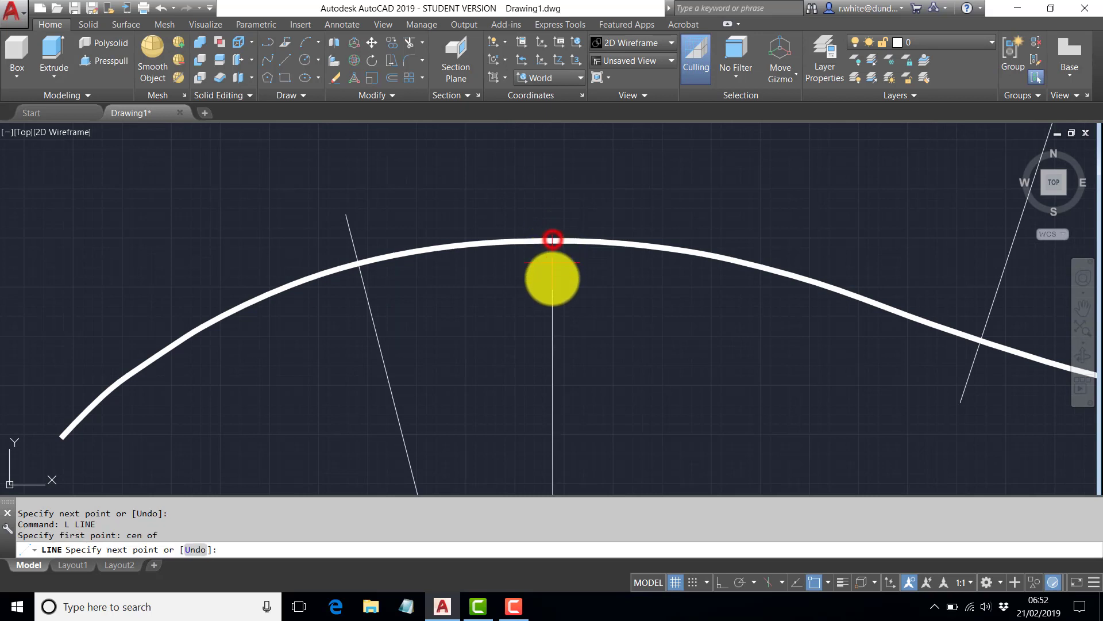
{"action": "scroll", "coordinate": [551, 248], "scroll_direction": "down", "scroll_amount": 5}
{"action": "left_click", "coordinate": [553, 257]}
{"action": "key", "text": "Return"}
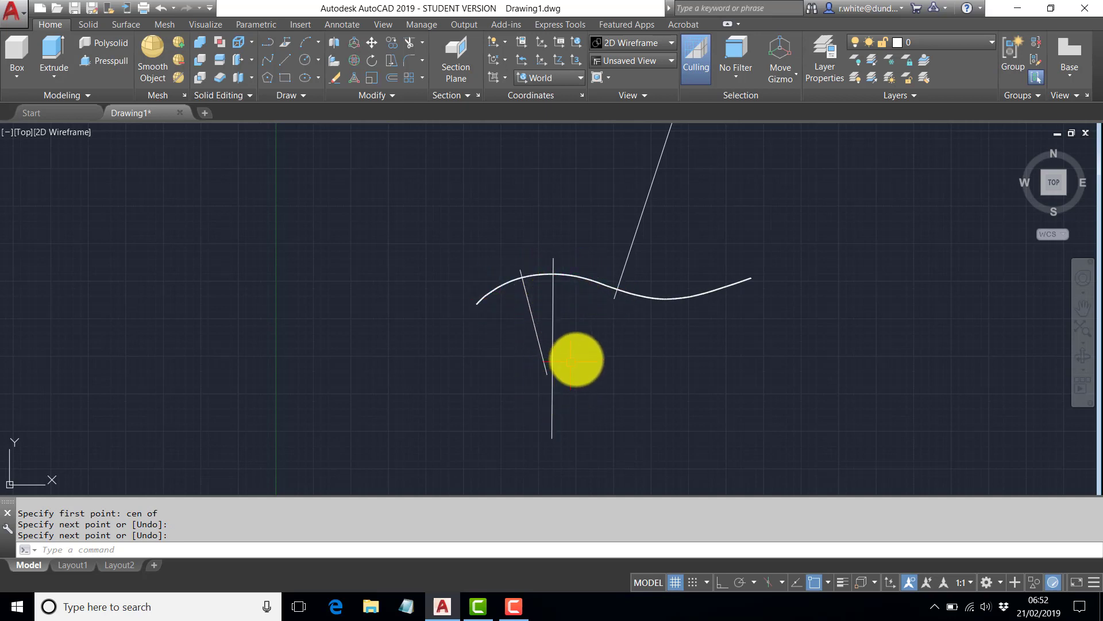
- Window-select the vertical and slanted construction lines and delete them, including the leftover slanted one
{"action": "left_click", "coordinate": [573, 404]}
{"action": "left_click", "coordinate": [505, 345]}
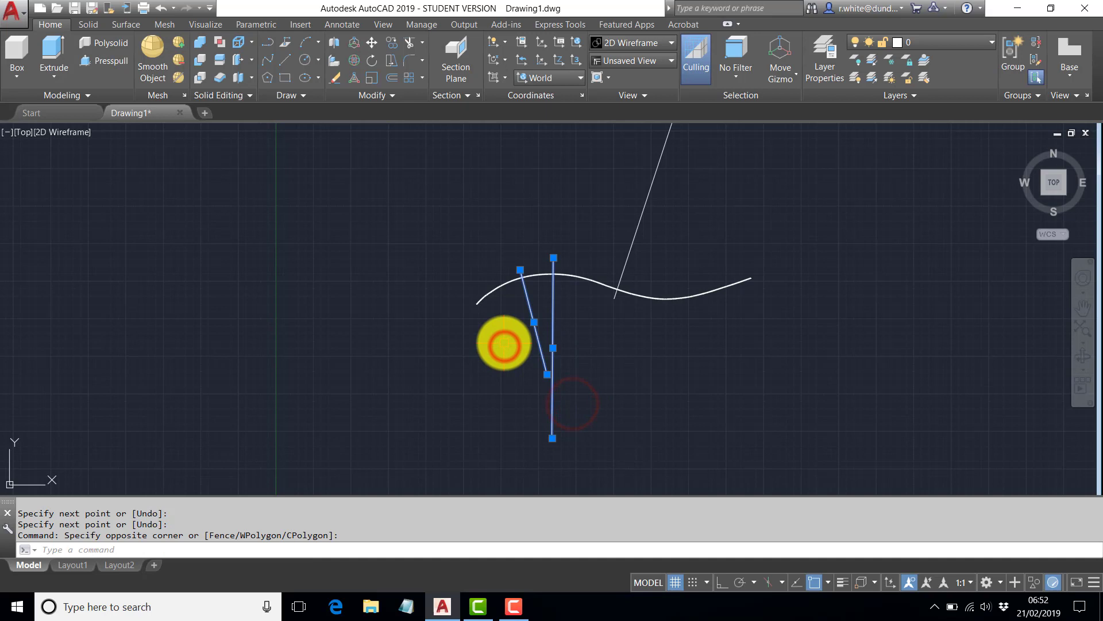
{"action": "key", "text": "Delete"}
{"action": "left_click", "coordinate": [626, 212]}
{"action": "left_click", "coordinate": [657, 236]}
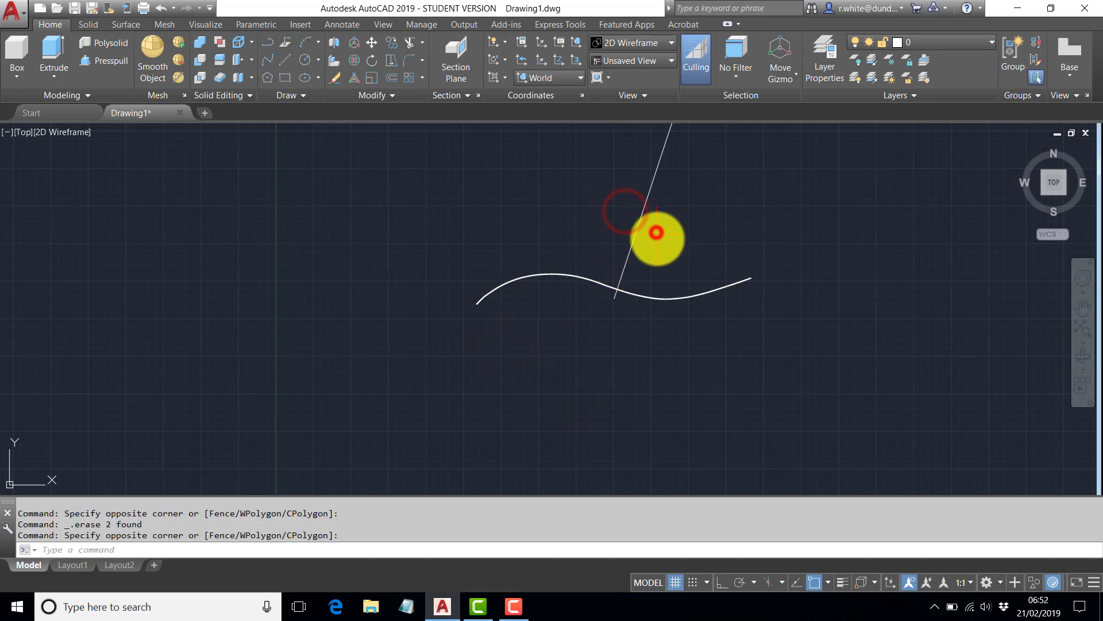
{"action": "left_click", "coordinate": [658, 236]}
{"action": "left_click", "coordinate": [630, 214]}
{"action": "key", "text": "Delete"}
{"action": "scroll", "coordinate": [542, 283], "scroll_direction": "up", "scroll_amount": 5}
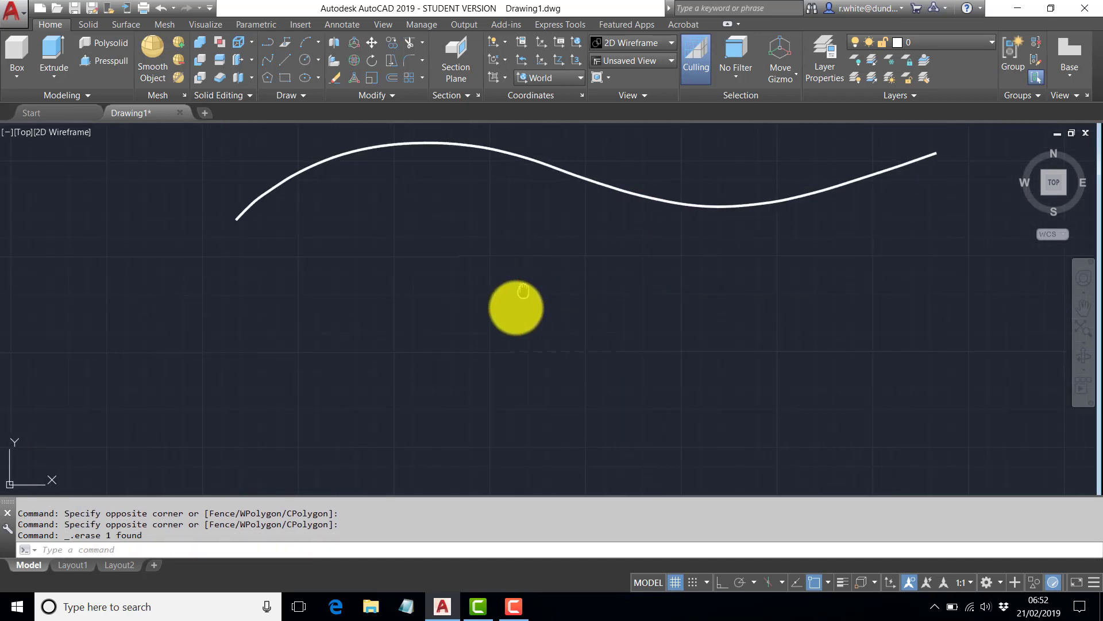
{"action": "middle_click_drag", "start_coordinate": [515, 305], "coordinate": [456, 308]}
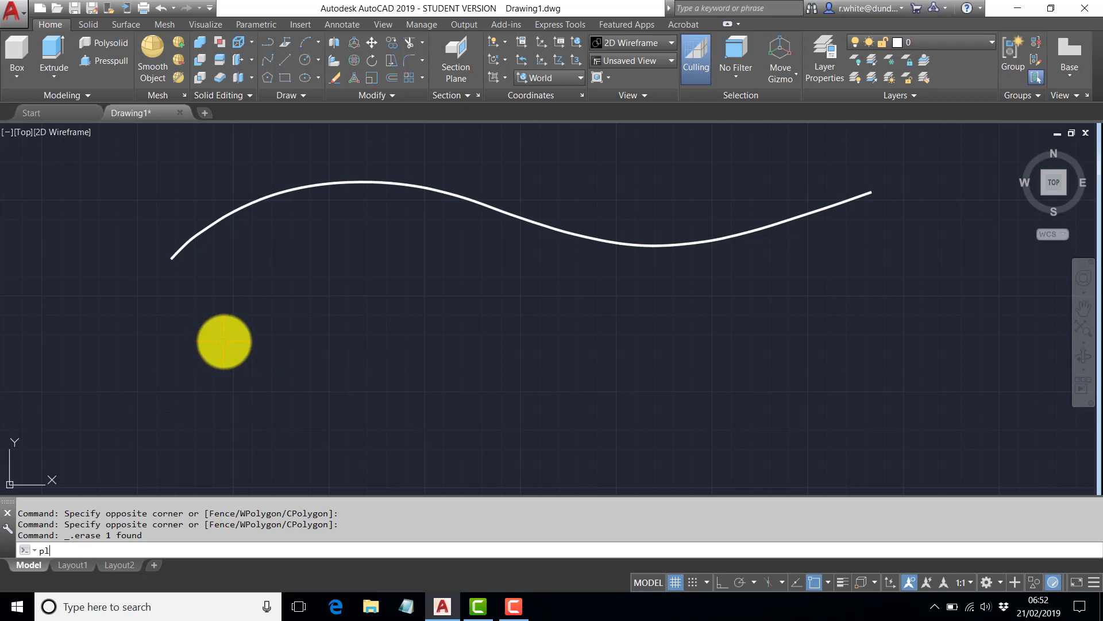
- Draw a 5.0-wide arc polyline below the curve, defined by start, second and end points
{"action": "key", "text": "Return"}
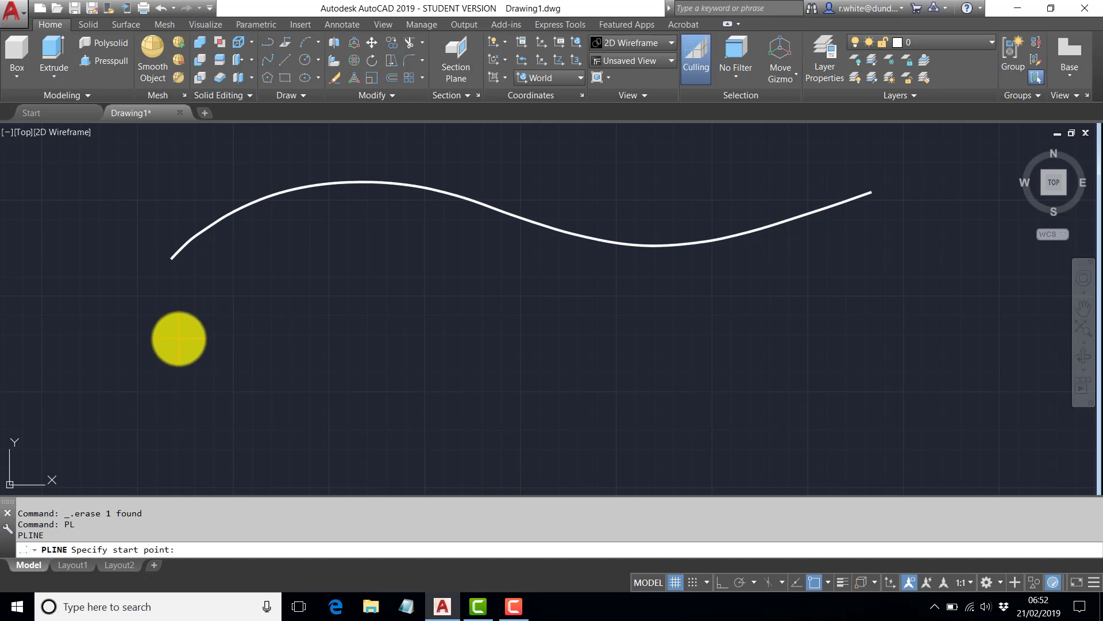
{"action": "left_click", "coordinate": [179, 338]}
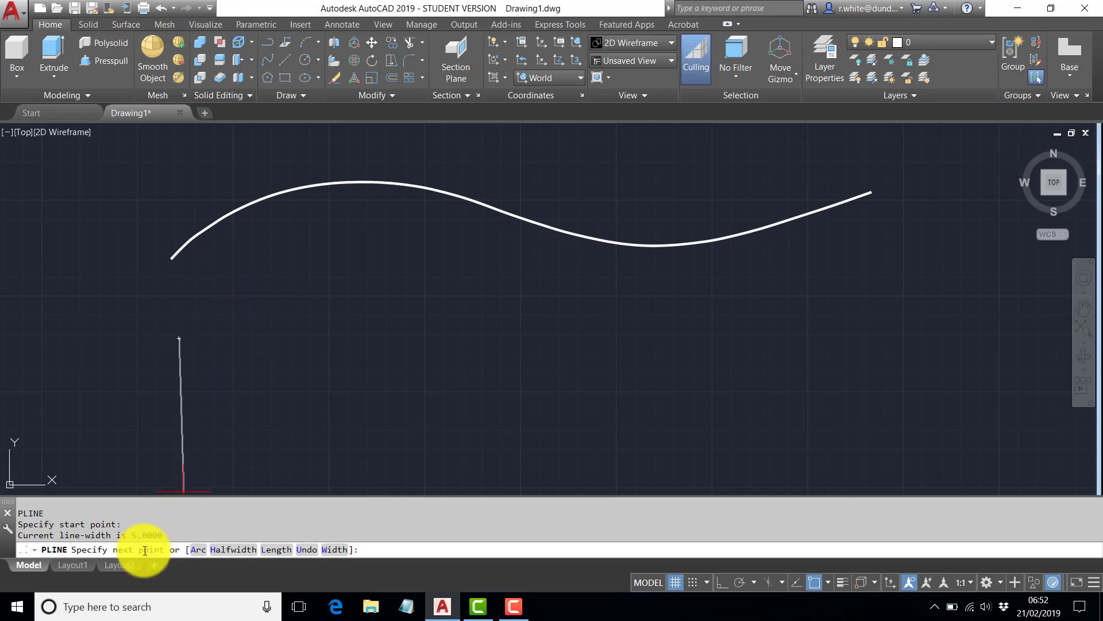
{"action": "left_click", "coordinate": [194, 550]}
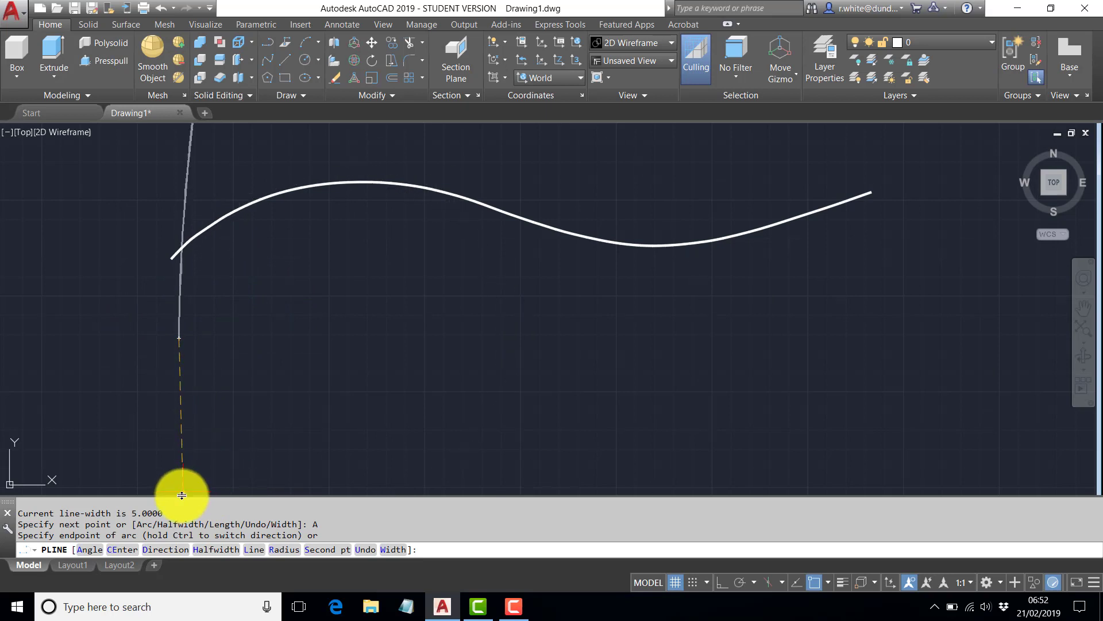
{"action": "left_click", "coordinate": [326, 549]}
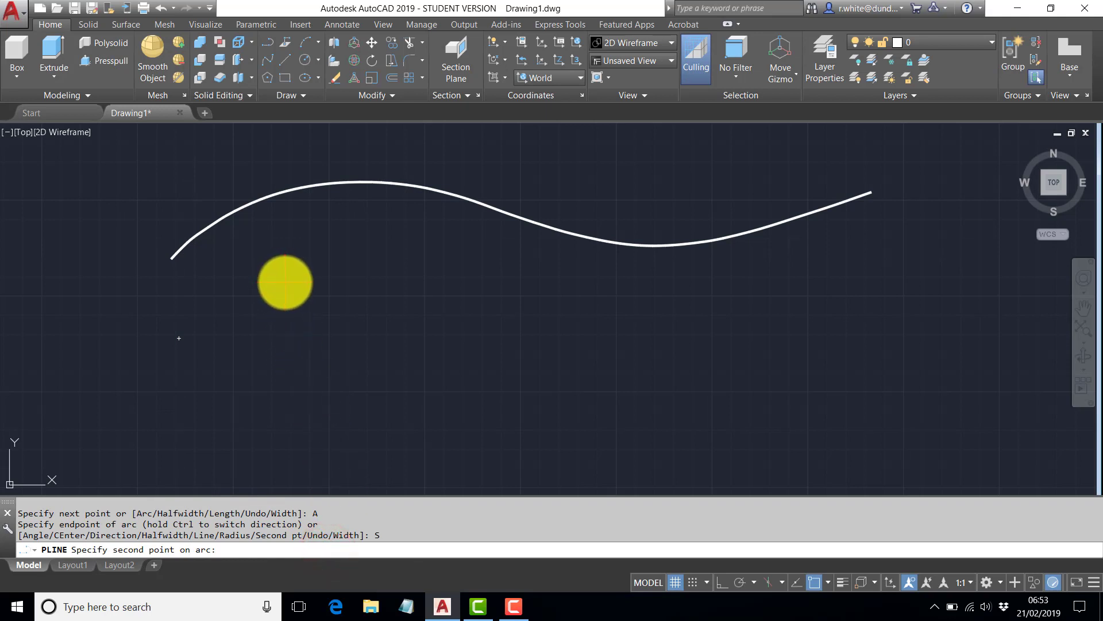
{"action": "left_click", "coordinate": [290, 278]}
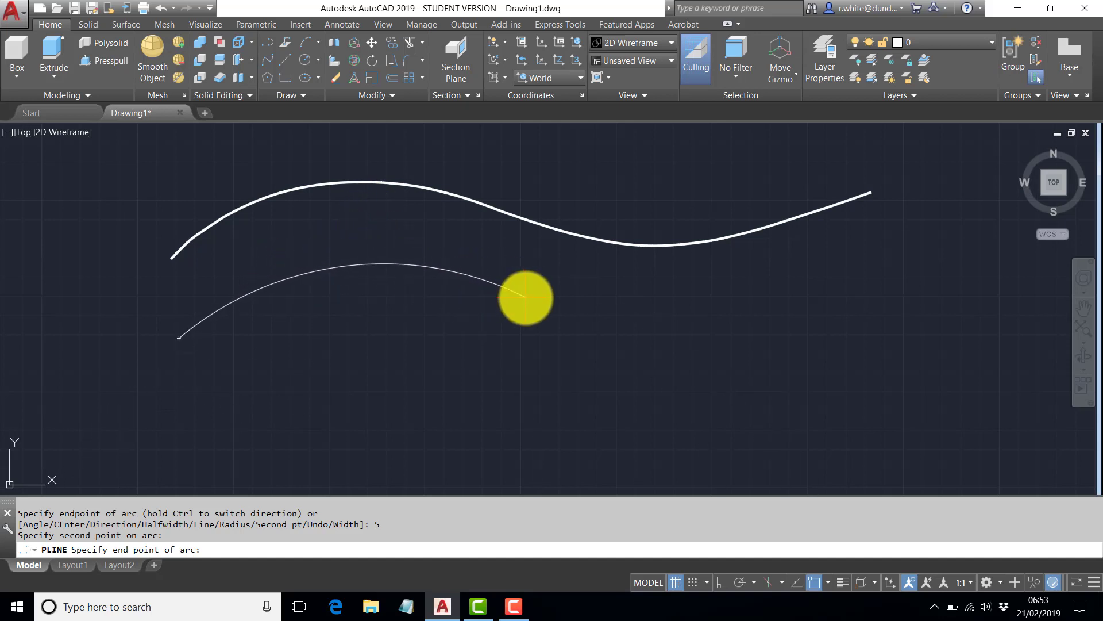
{"action": "left_click", "coordinate": [525, 297]}
{"action": "key", "text": "Return"}
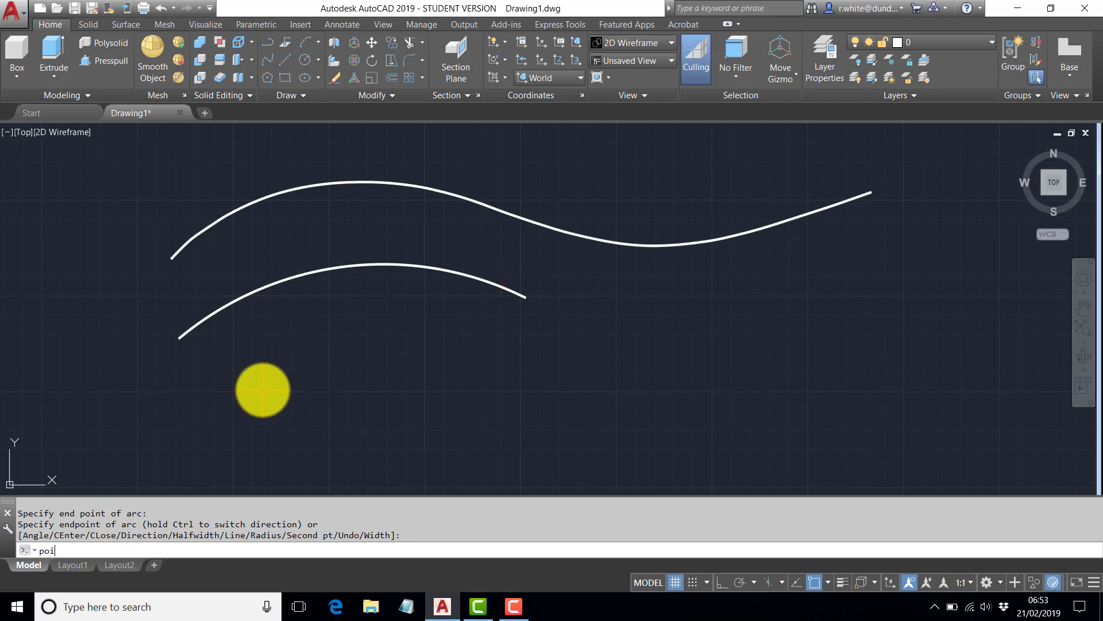
- Place a point below the arc's left end and set PDMODE to 66
{"action": "type", "text": "point"}
{"action": "key", "text": "Return"}
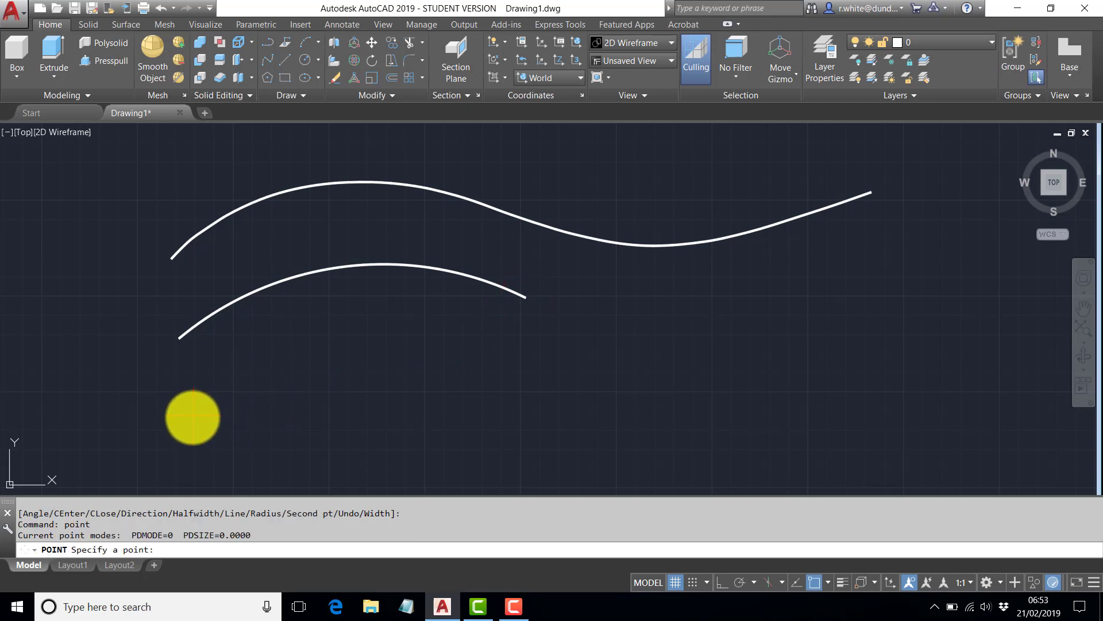
{"action": "left_click", "coordinate": [192, 417]}
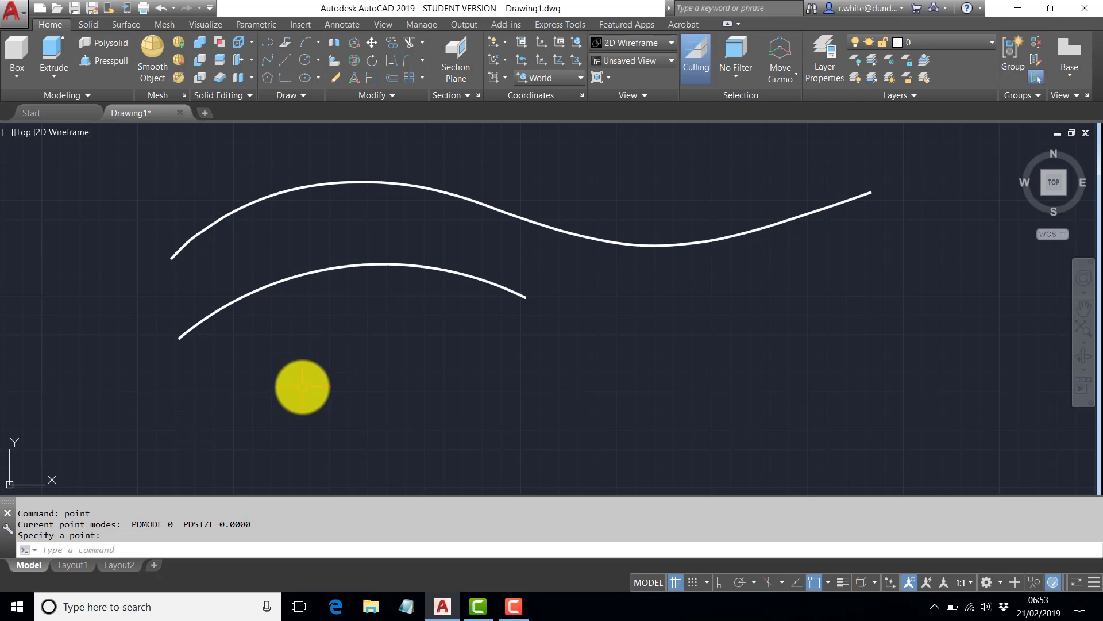
{"action": "type", "text": "pdmode"}
{"action": "key", "text": "Return"}
{"action": "type", "text": "6"}
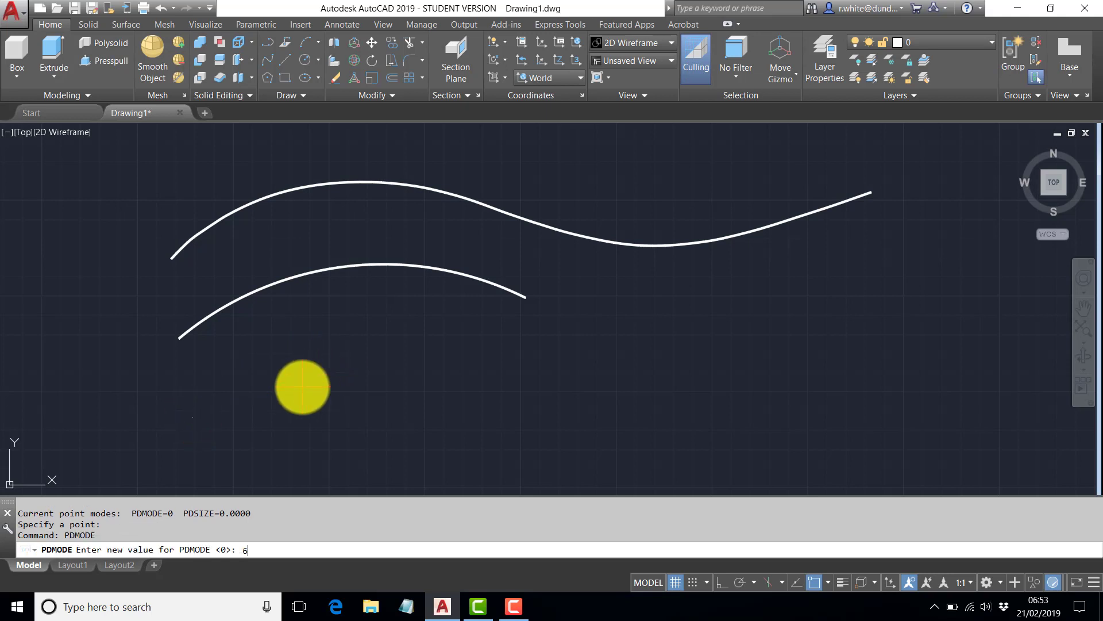
{"action": "type", "text": "6"}
{"action": "key", "text": "Return"}
- Place two more points beneath the arc's middle and right end
{"action": "type", "text": "p"}
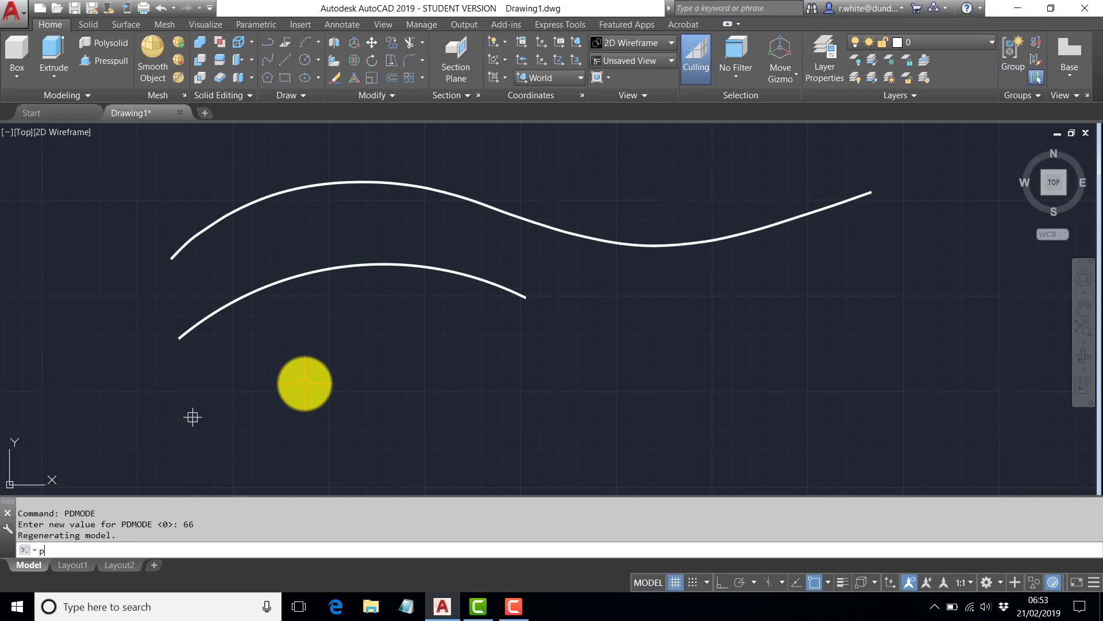
{"action": "type", "text": "oint"}
{"action": "key", "text": "Return"}
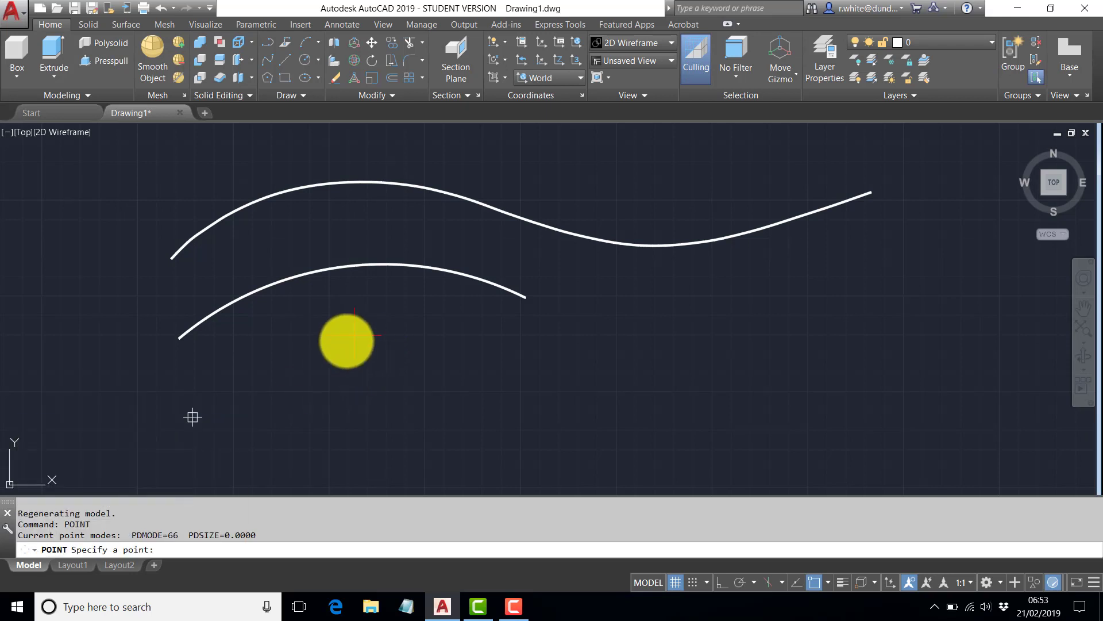
{"action": "left_click", "coordinate": [340, 338]}
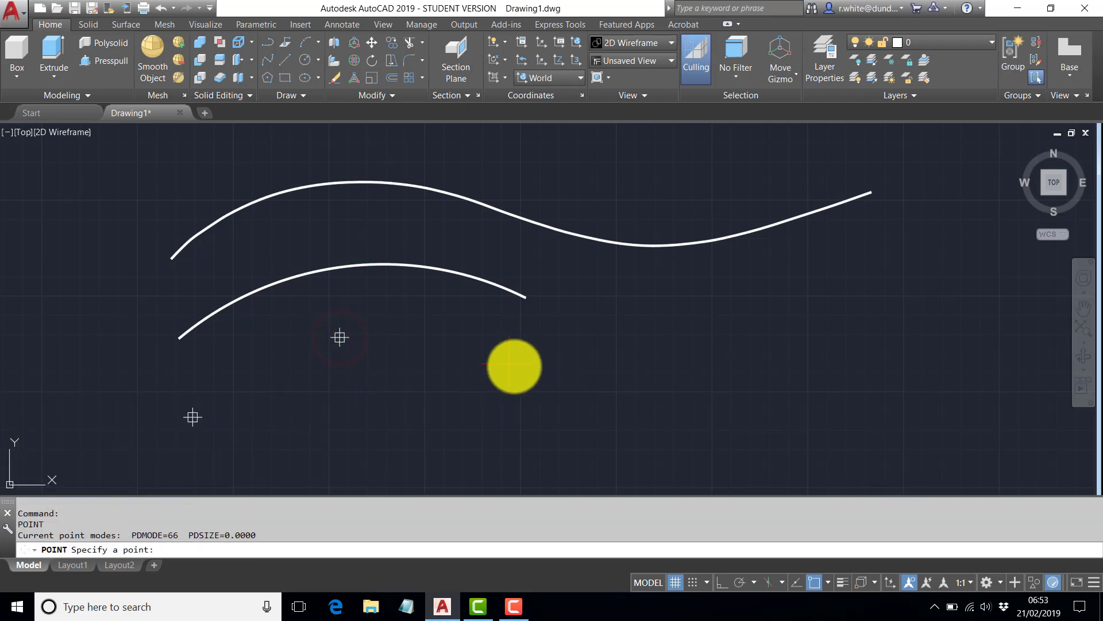
{"action": "left_click", "coordinate": [520, 368]}
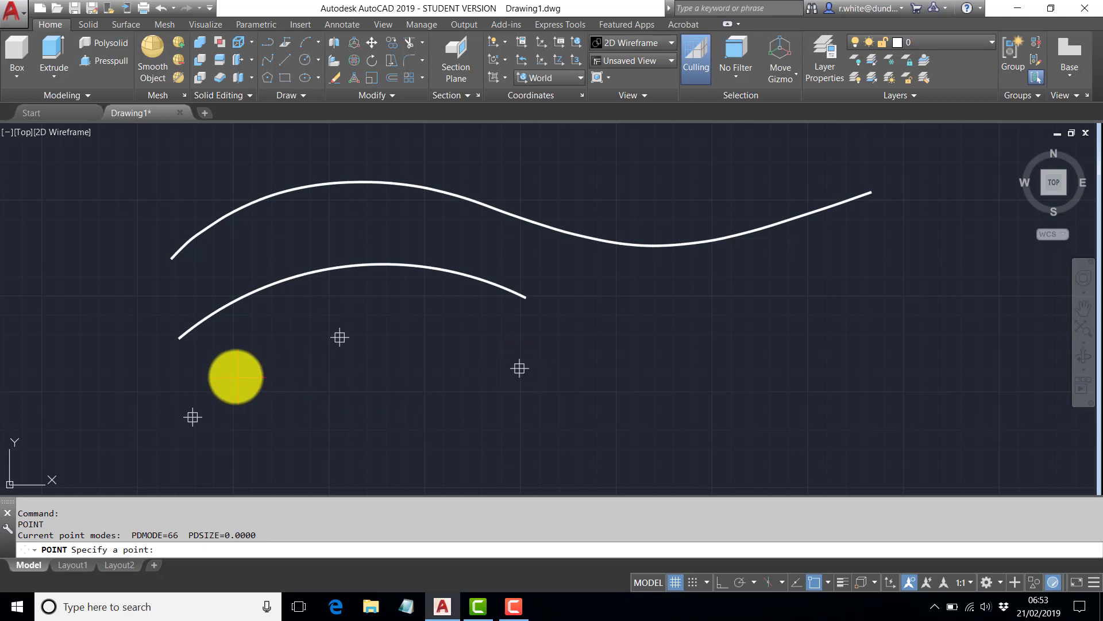
- Turn on Node object snap and turn off Nearest, then cancel the command
{"action": "type", "text": "pl"}
{"action": "key", "text": "Return"}
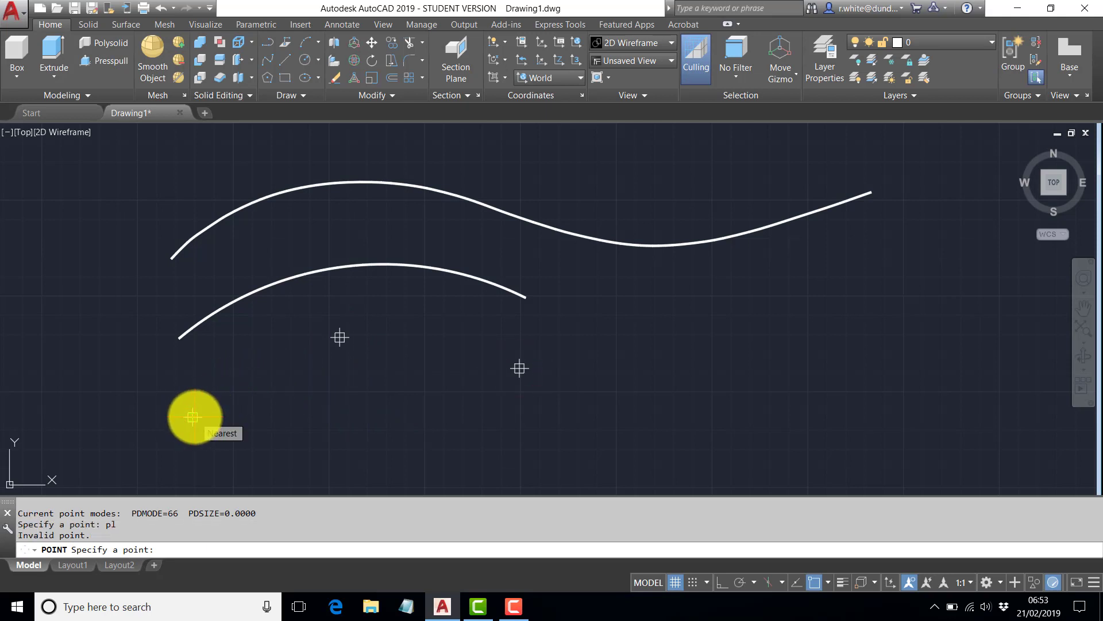
{"action": "left_click", "coordinate": [193, 417]}
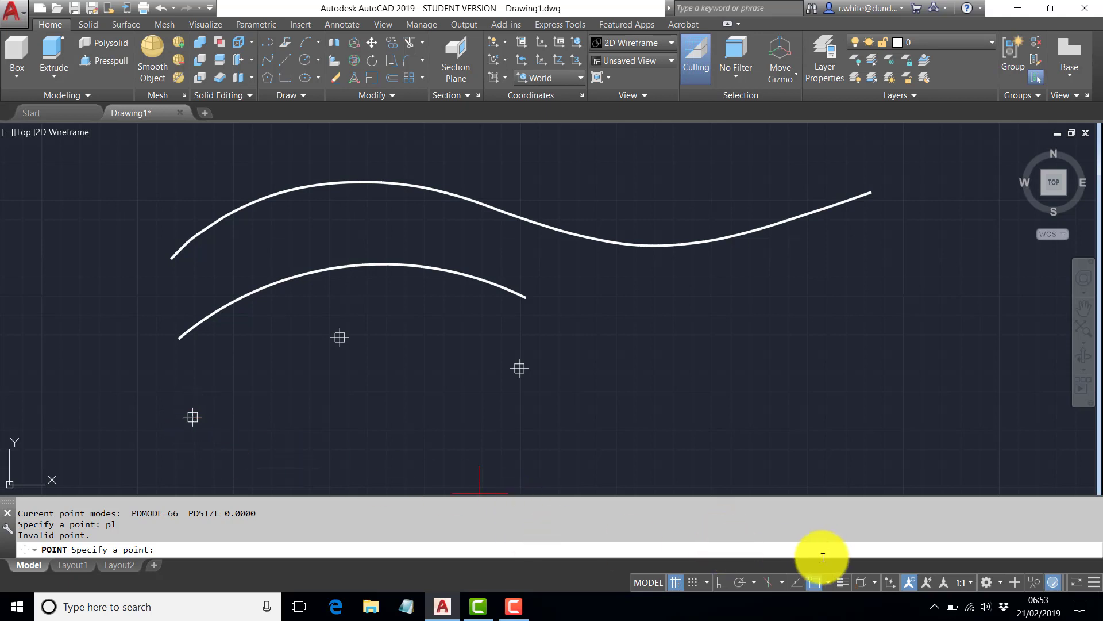
{"action": "left_click", "coordinate": [826, 581]}
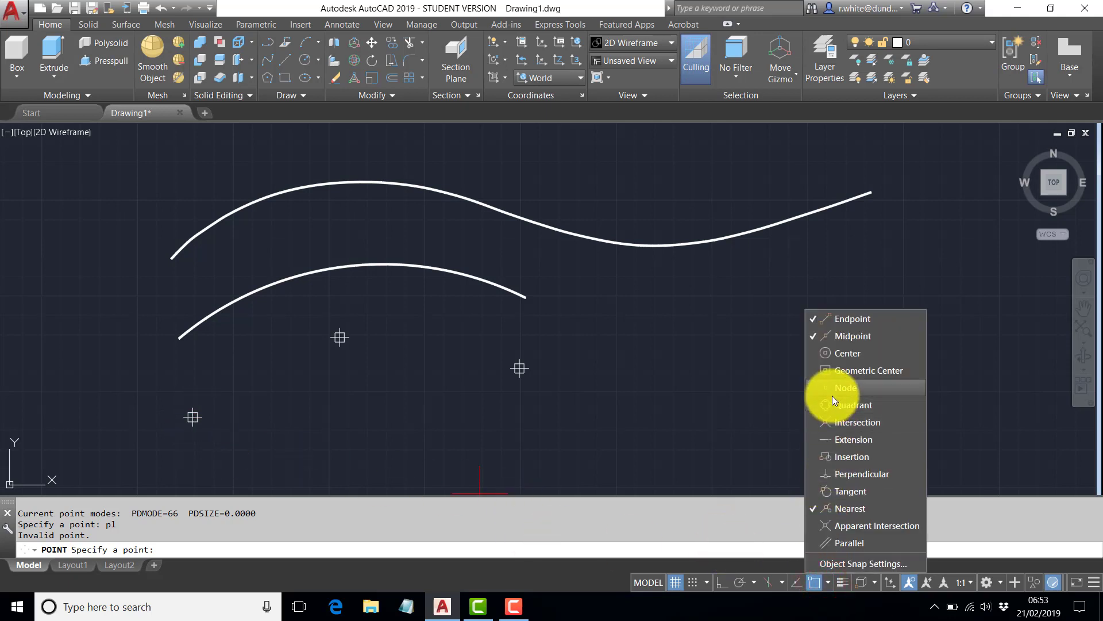
{"action": "left_click", "coordinate": [845, 388]}
{"action": "left_click", "coordinate": [812, 507]}
{"action": "left_click", "coordinate": [240, 384]}
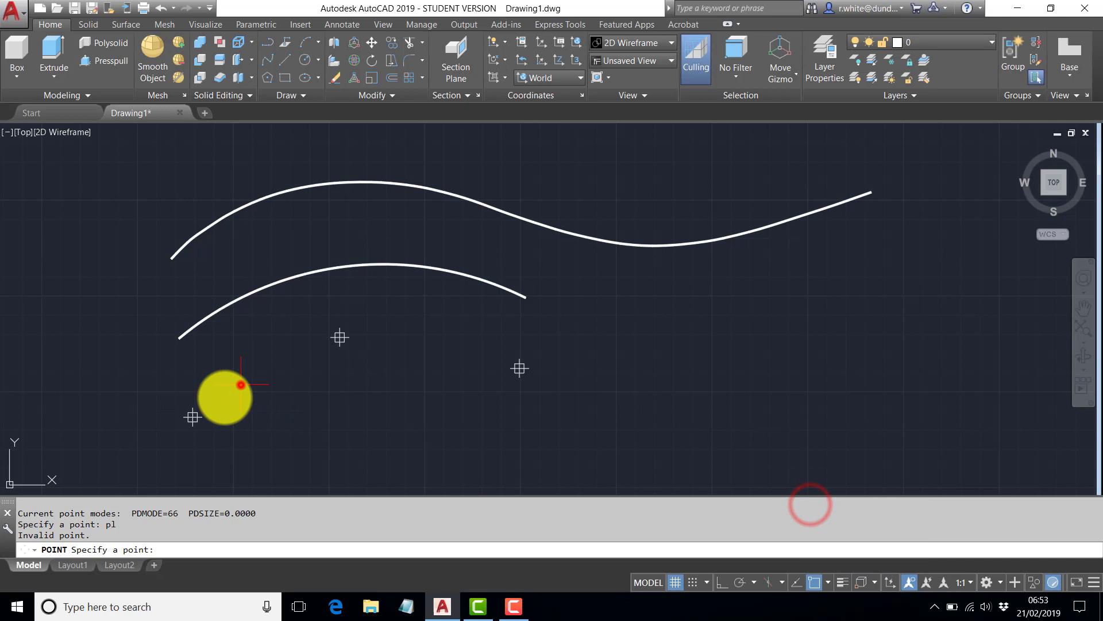
{"action": "left_click", "coordinate": [192, 417]}
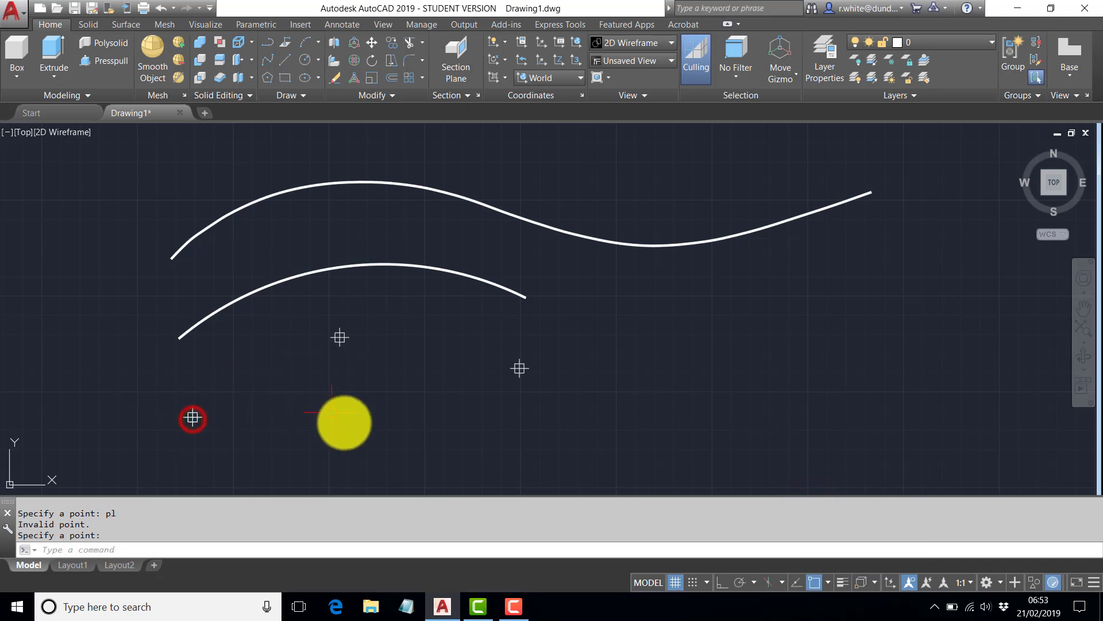
{"action": "key", "text": "Escape"}
{"action": "key", "text": "Escape"}
{"action": "key", "text": "Escape"}
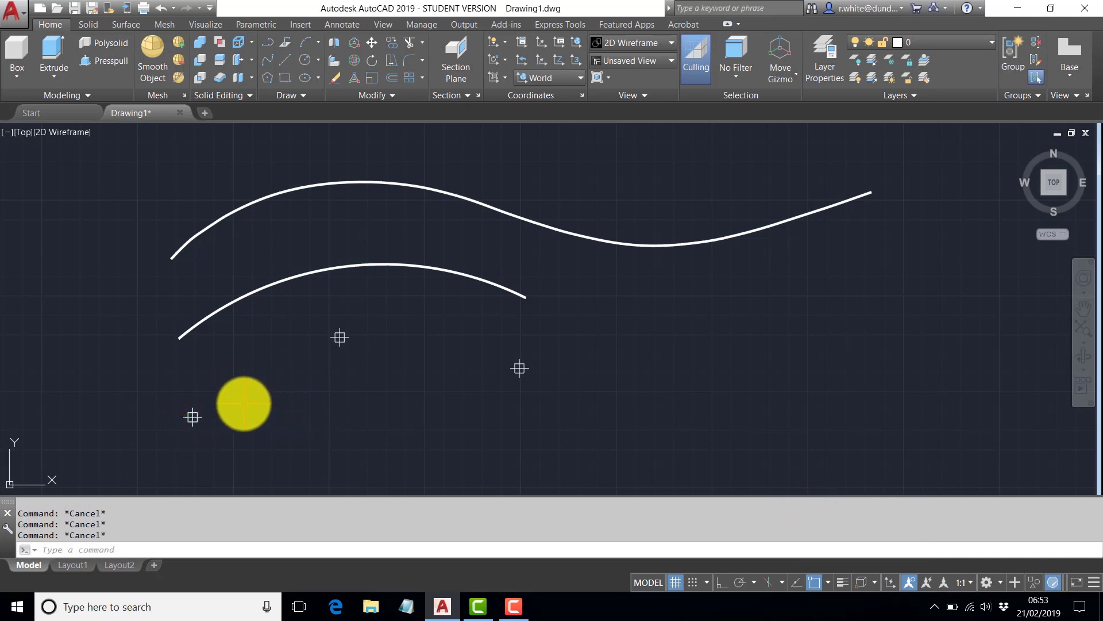
- Draw an arc polyline from the left point marker through the middle marker to the right marker
{"action": "type", "text": "pl"}
{"action": "key", "text": "Return"}
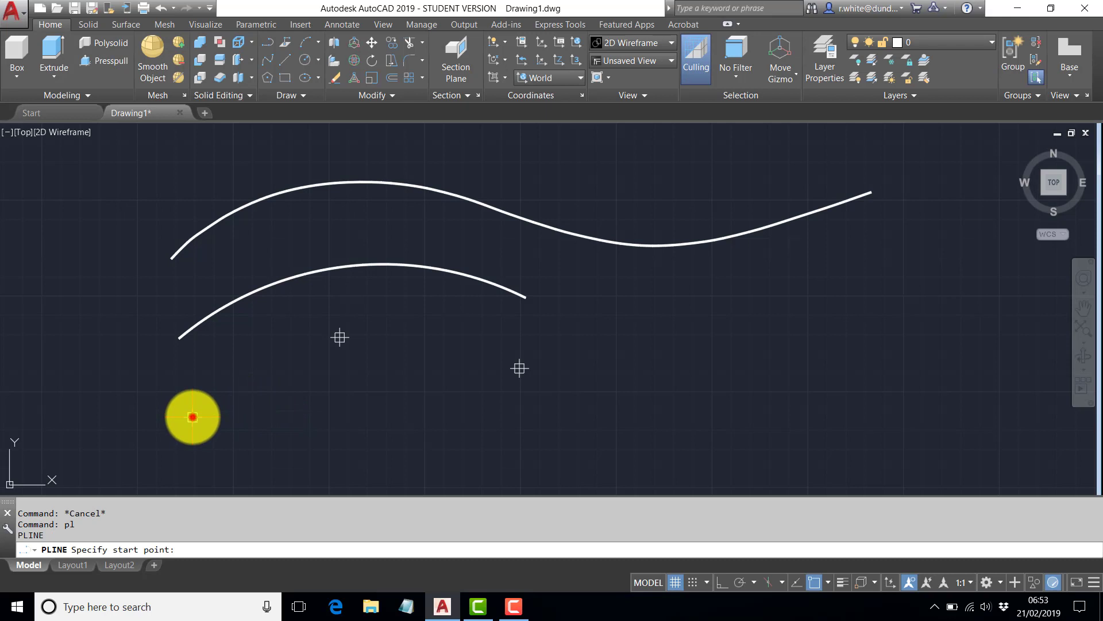
{"action": "left_click", "coordinate": [193, 416]}
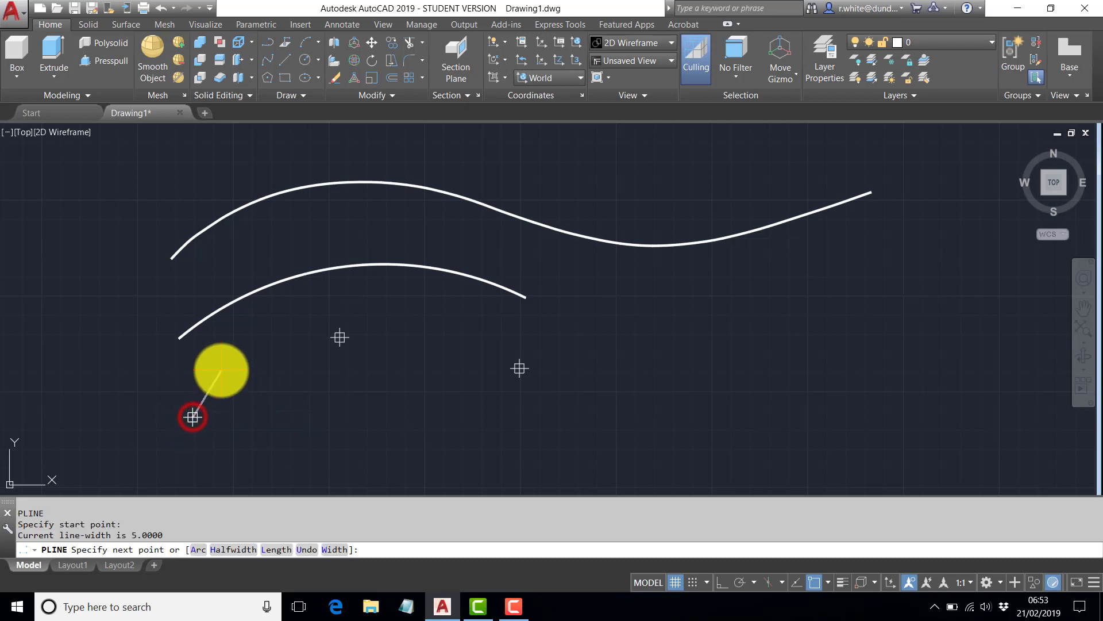
{"action": "left_click", "coordinate": [198, 550]}
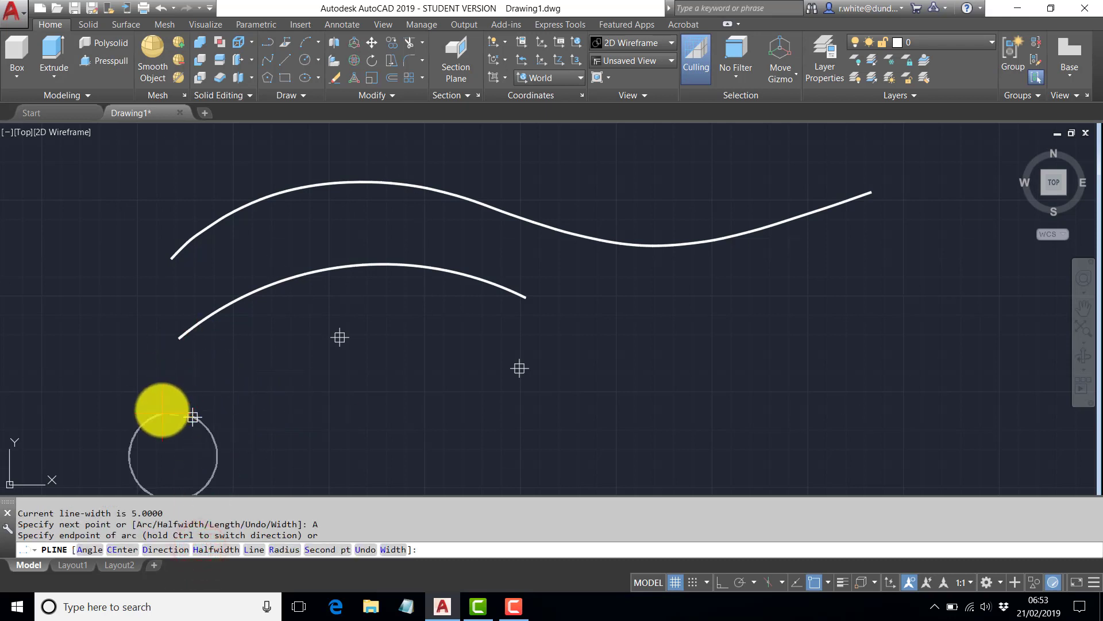
{"action": "left_click", "coordinate": [320, 550]}
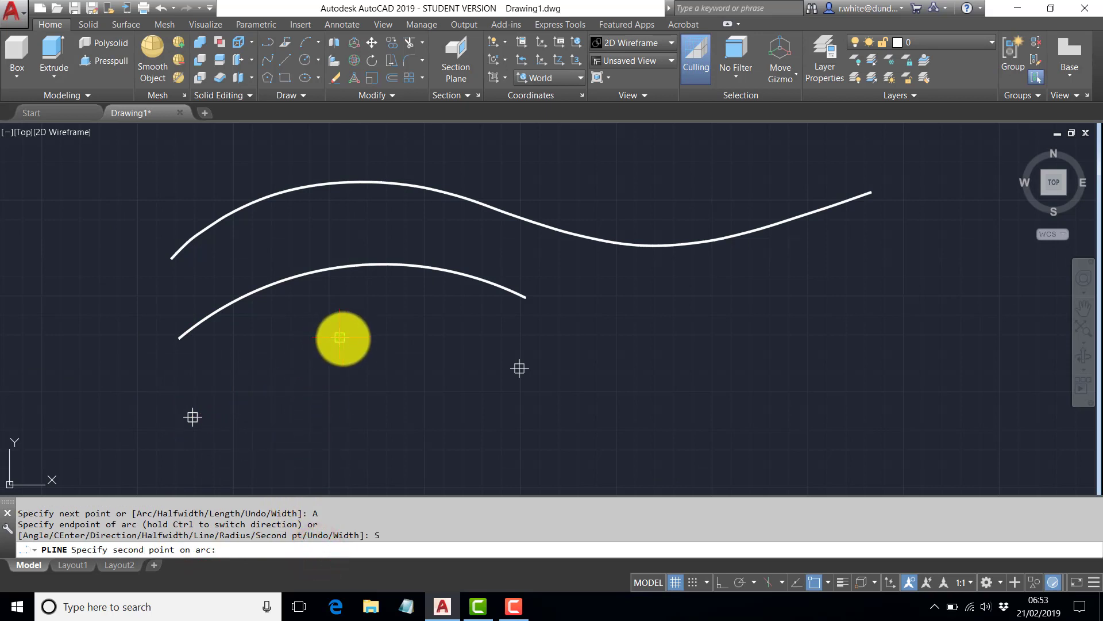
{"action": "left_click", "coordinate": [339, 338]}
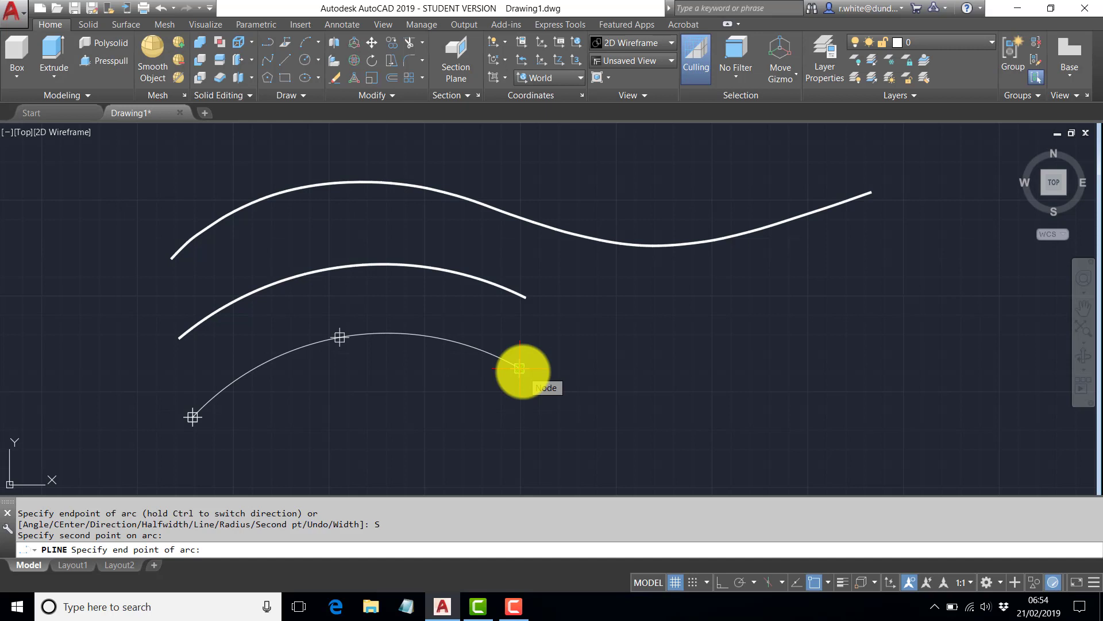
{"action": "left_click", "coordinate": [519, 368]}
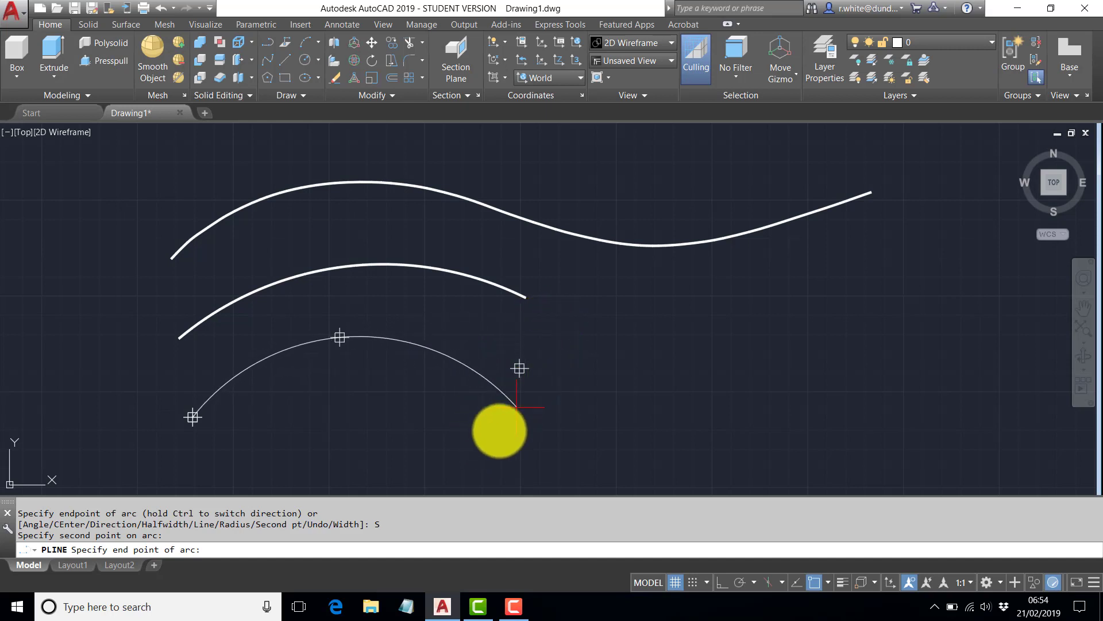
{"action": "left_click", "coordinate": [519, 369]}
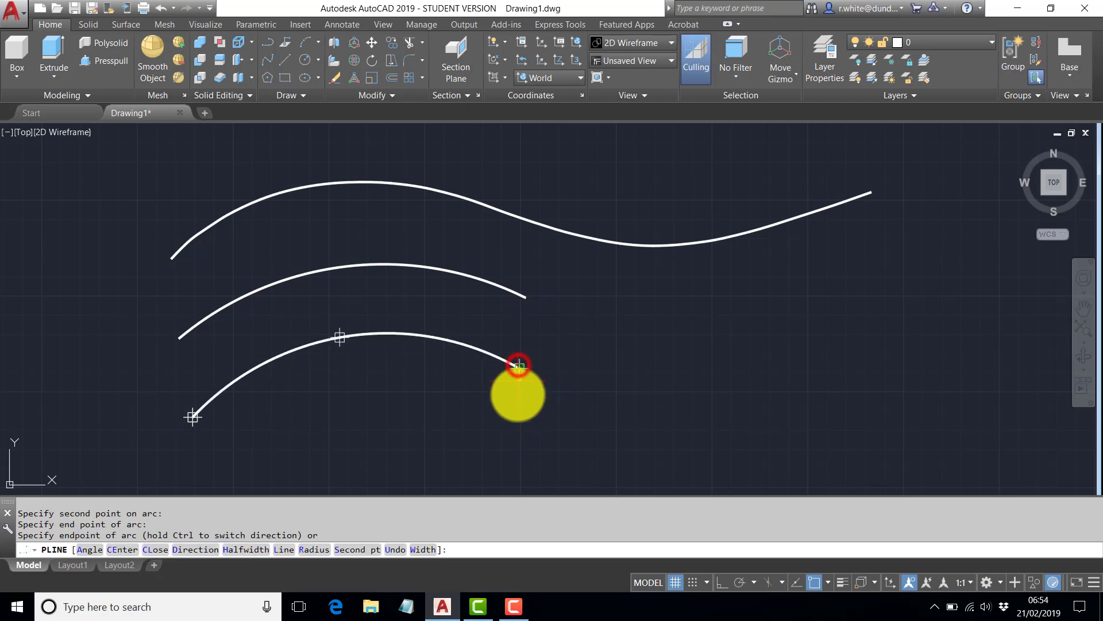
{"action": "mouse_move", "coordinate": [423, 381]}
{"action": "middle_mouse_down"}
{"action": "mouse_move", "coordinate": [431, 340]}
{"action": "mouse_move", "coordinate": [340, 360]}
{"action": "middle_mouse_up"}
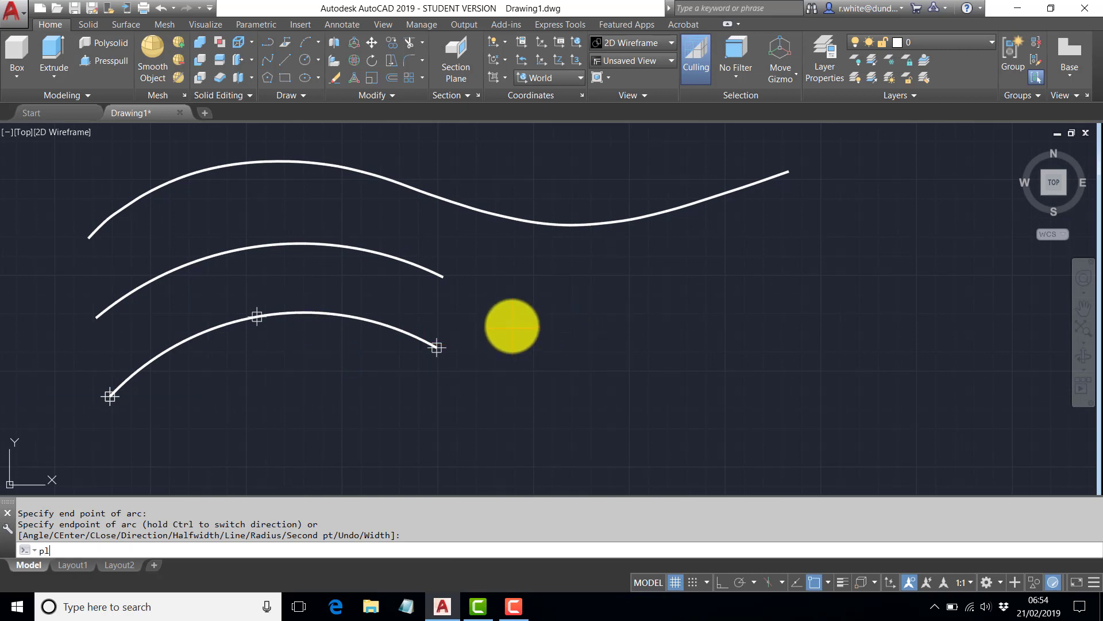
- Draw a polyline right of the lowest curve: a short straight piece, then an arc rising up-right
{"action": "key", "text": "Return"}
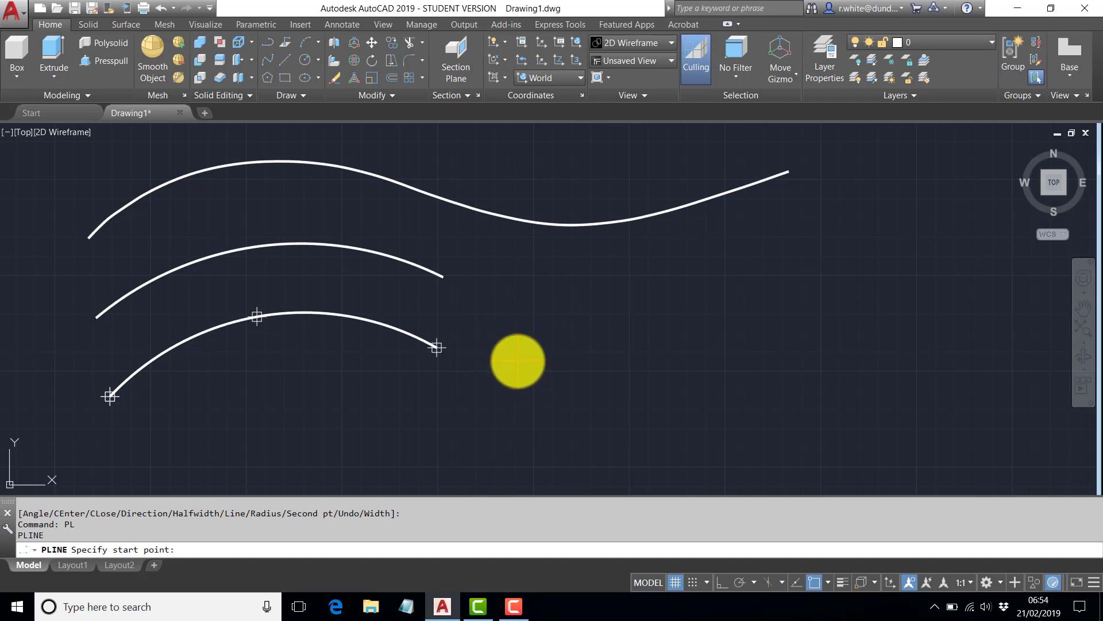
{"action": "left_click", "coordinate": [518, 361]}
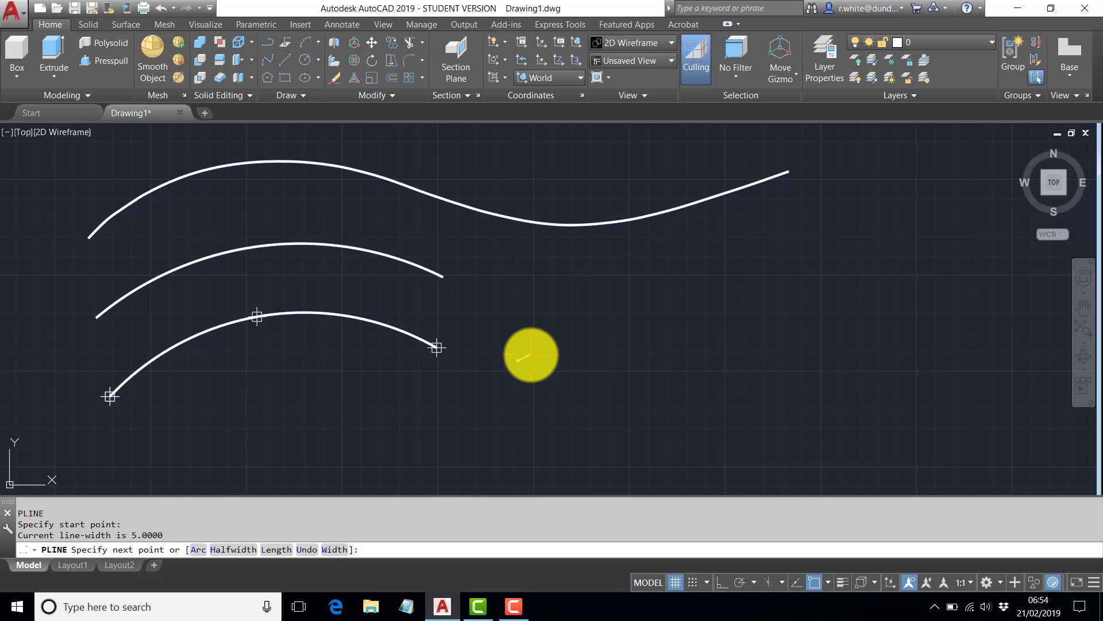
{"action": "scroll", "coordinate": [530, 356], "scroll_direction": "up", "scroll_amount": 2}
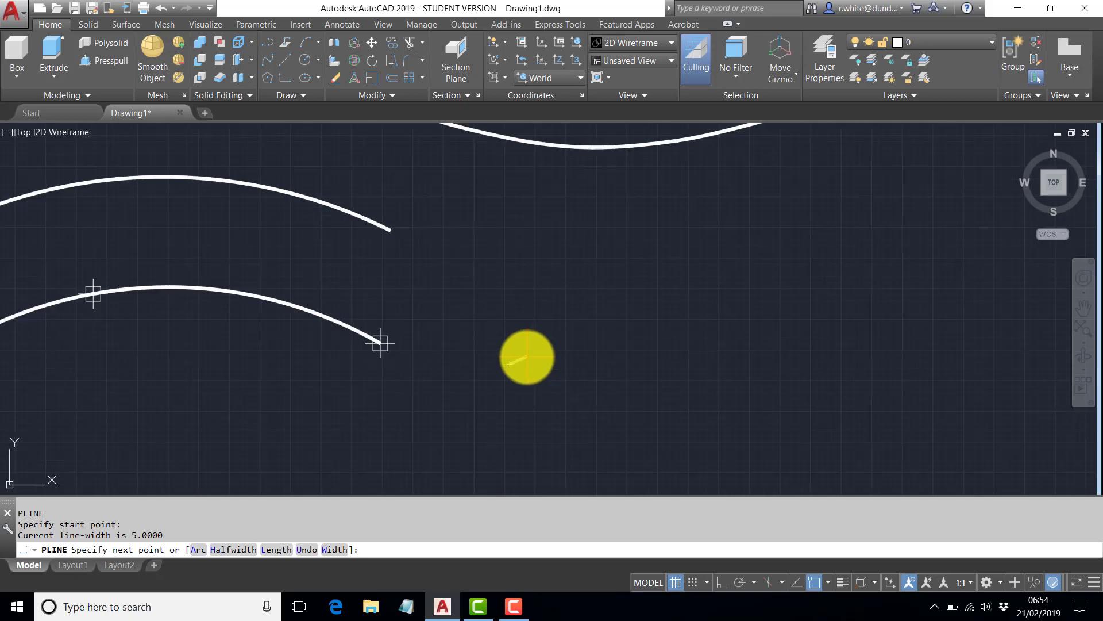
{"action": "left_click", "coordinate": [527, 356]}
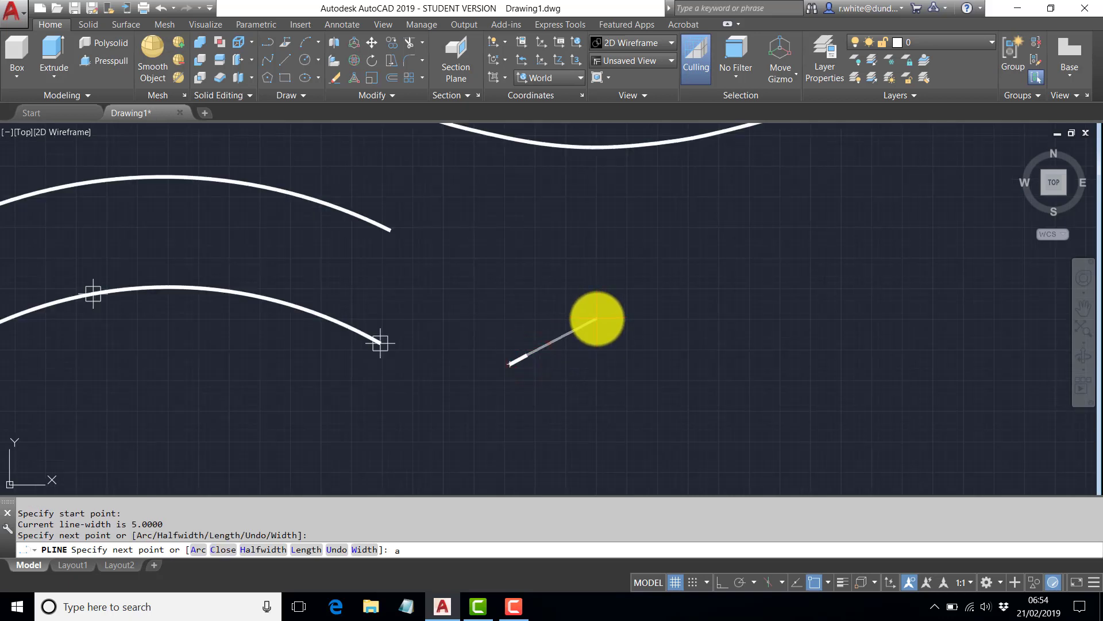
{"action": "key", "text": "BackSpace"}
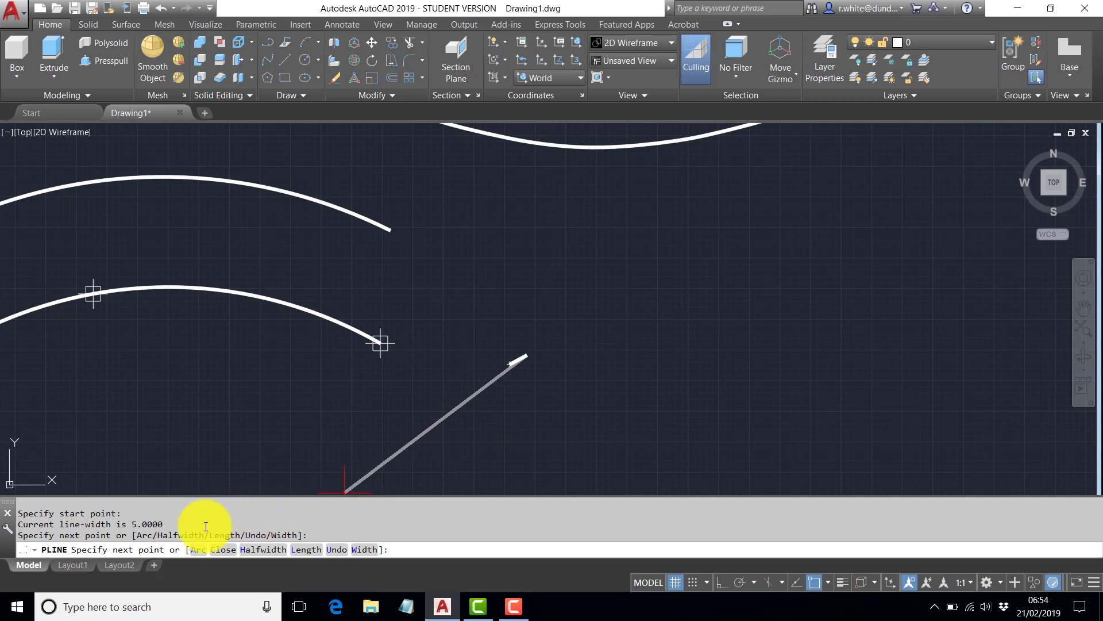
{"action": "left_click", "coordinate": [199, 551]}
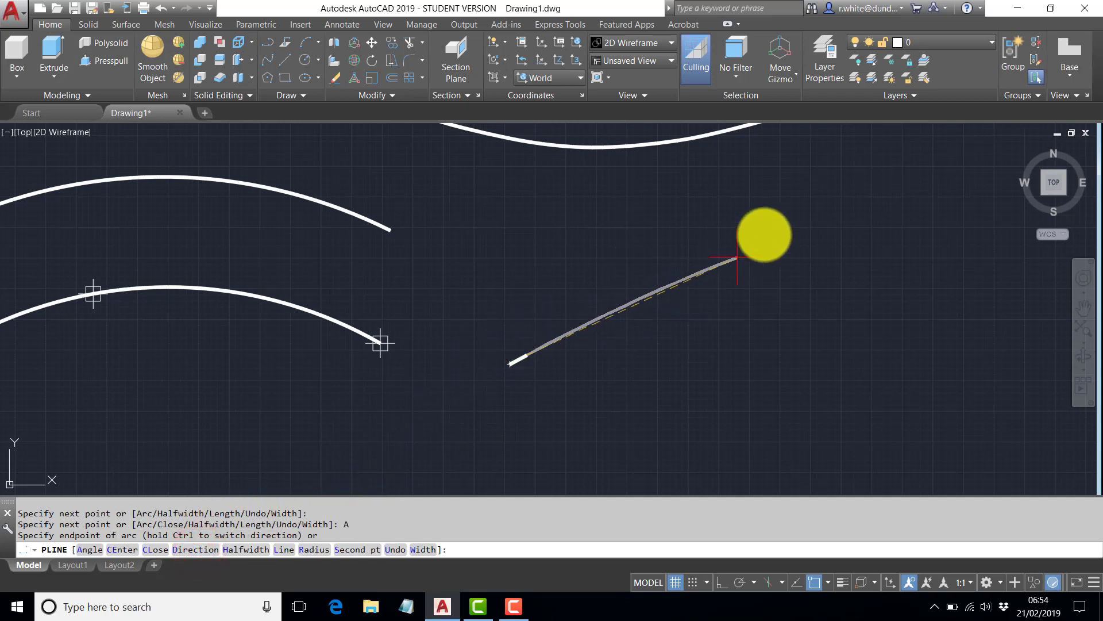
{"action": "scroll", "coordinate": [517, 251], "scroll_direction": "down", "scroll_amount": 2}
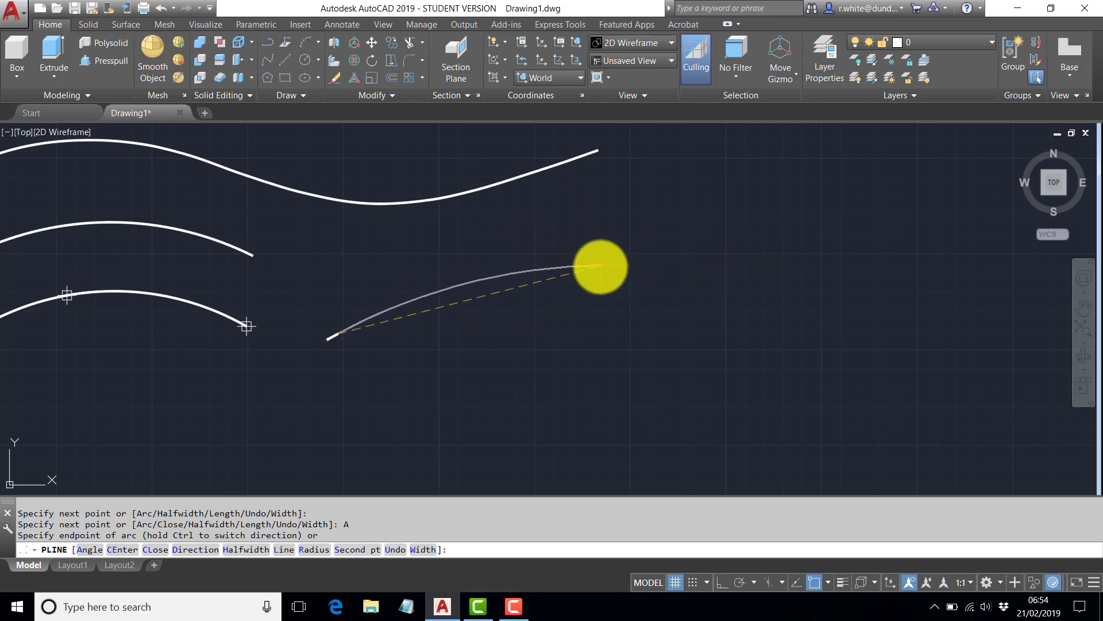
{"action": "left_click", "coordinate": [604, 269]}
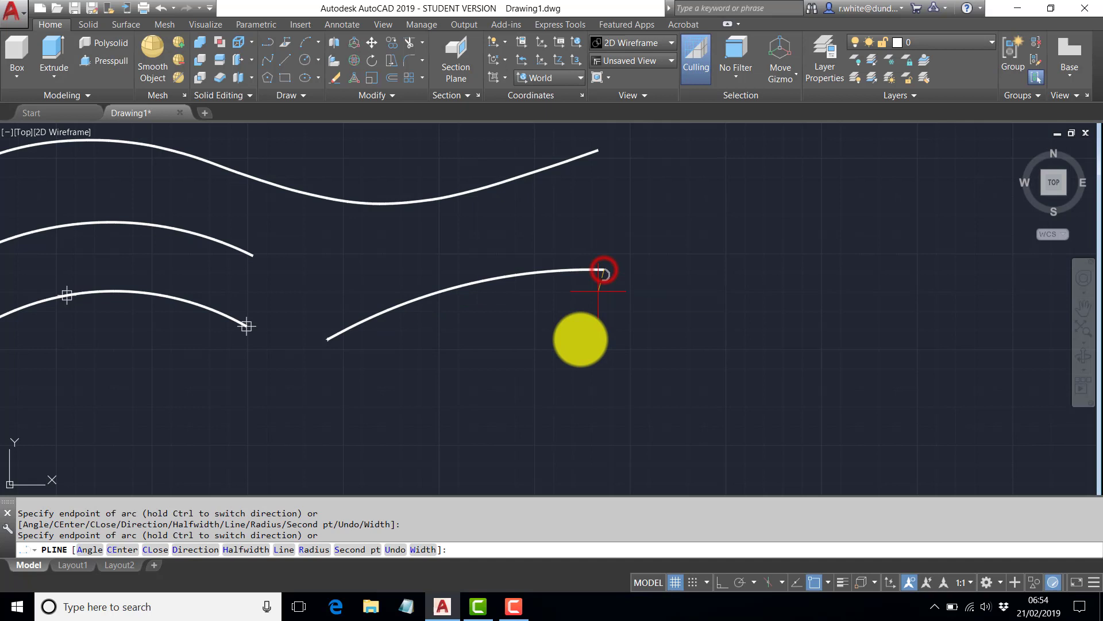
{"action": "key", "text": "Return"}
{"action": "scroll", "coordinate": [527, 350], "scroll_direction": "down", "scroll_amount": 3}
{"action": "scroll", "coordinate": [527, 349], "scroll_direction": "up", "scroll_amount": 1}
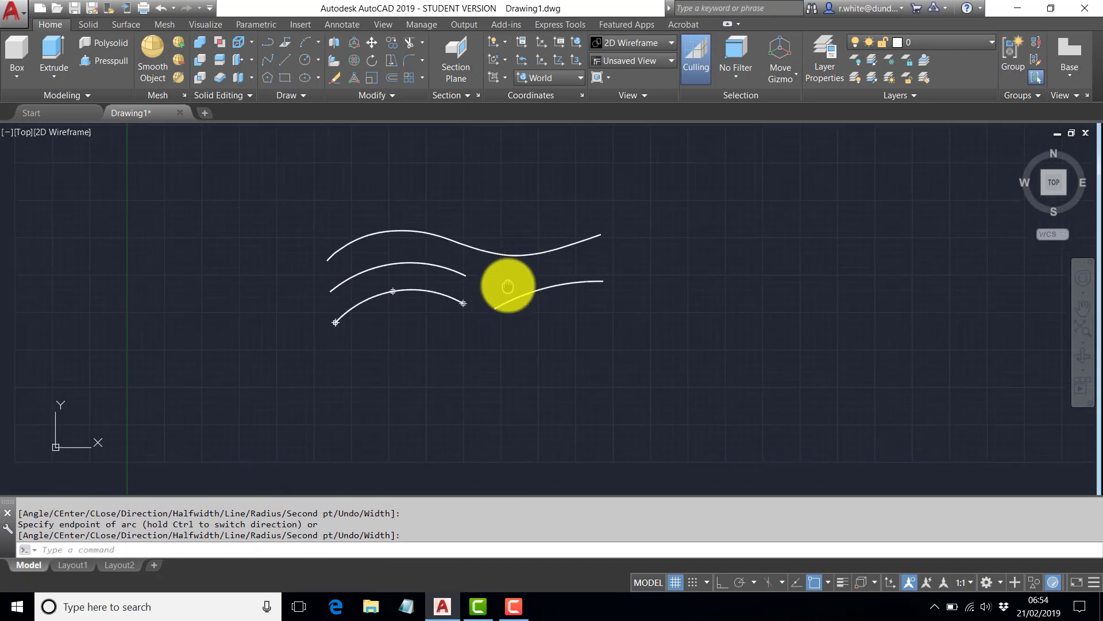
{"action": "scroll", "coordinate": [468, 276], "scroll_direction": "up", "scroll_amount": 3}
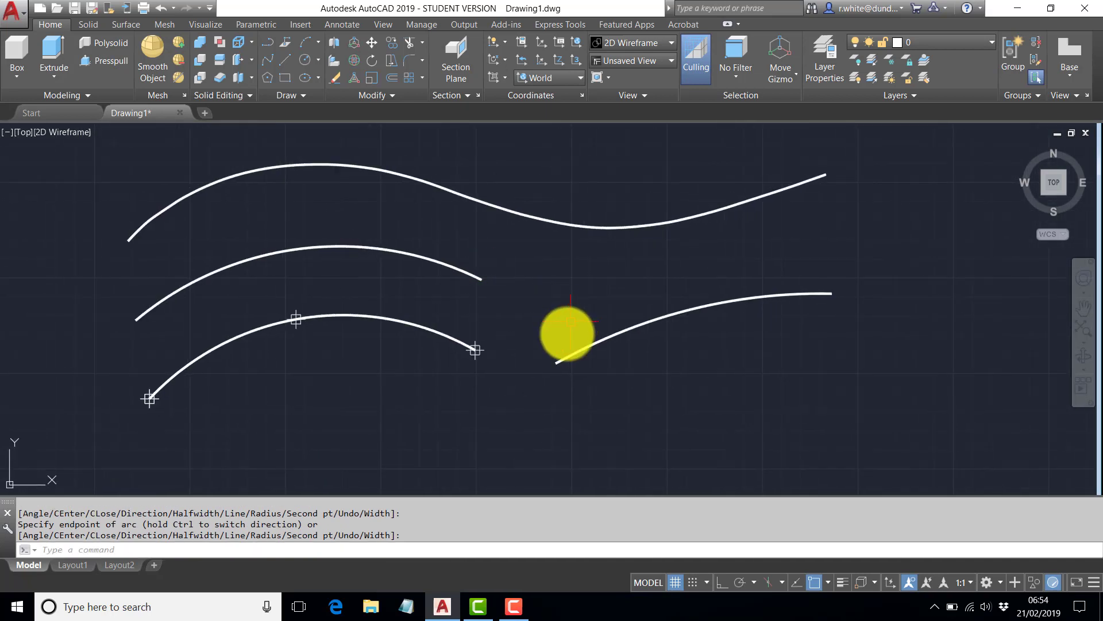
- Draw a line from the right-hand arc's centre to a point above the right-hand curve
{"action": "left_click", "coordinate": [651, 320]}
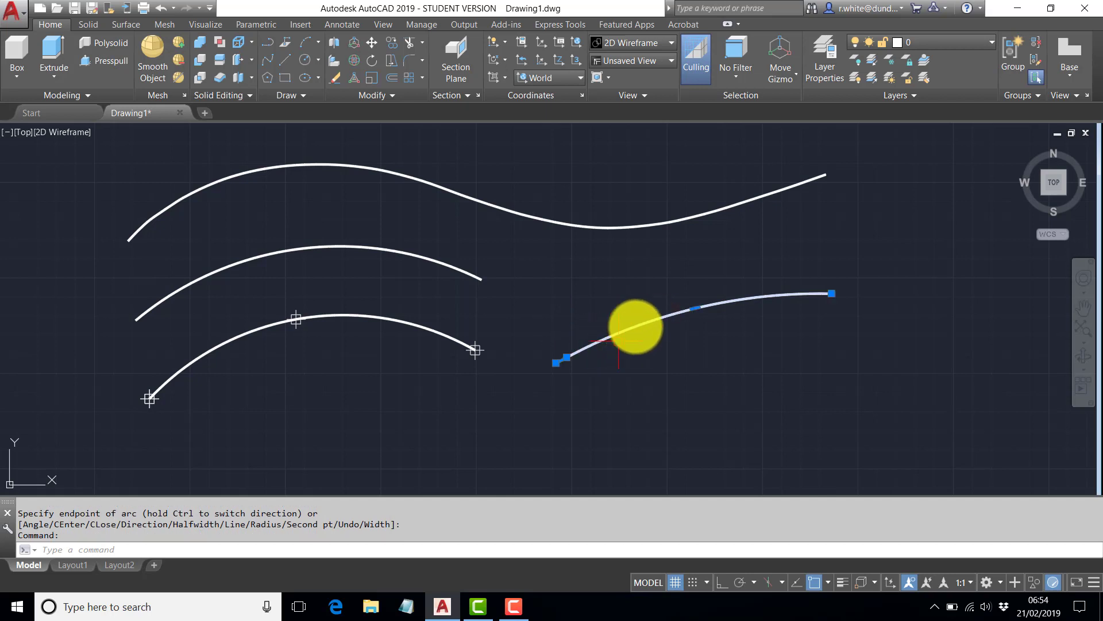
{"action": "key", "text": "Escape"}
{"action": "key", "text": "Escape"}
{"action": "key", "text": "Escape"}
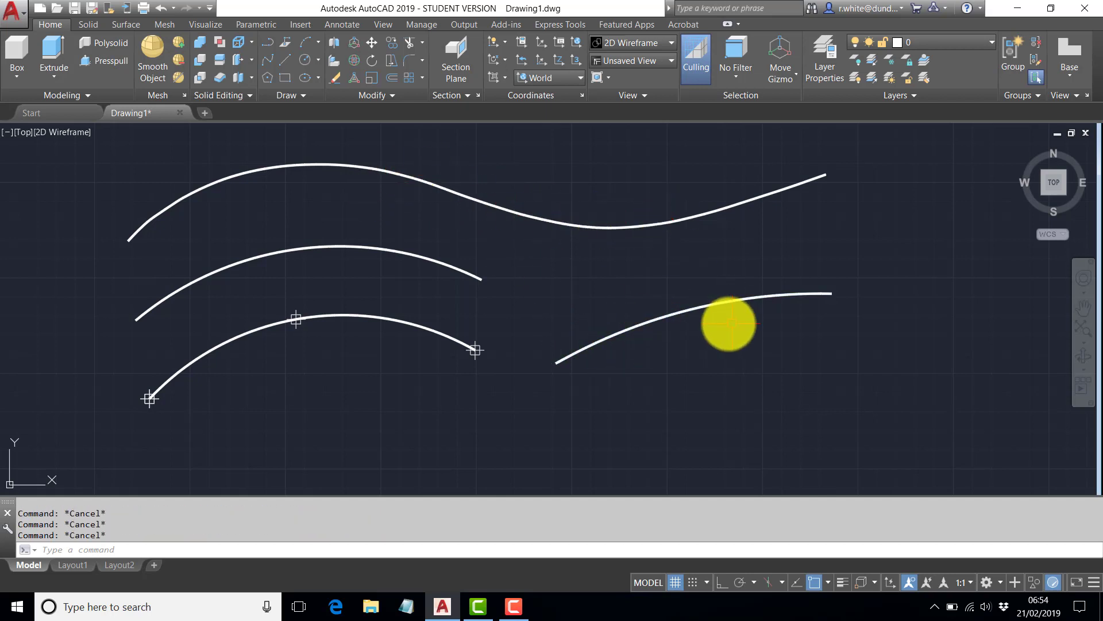
{"action": "type", "text": "nt: ce"}
{"action": "key", "text": "Return"}
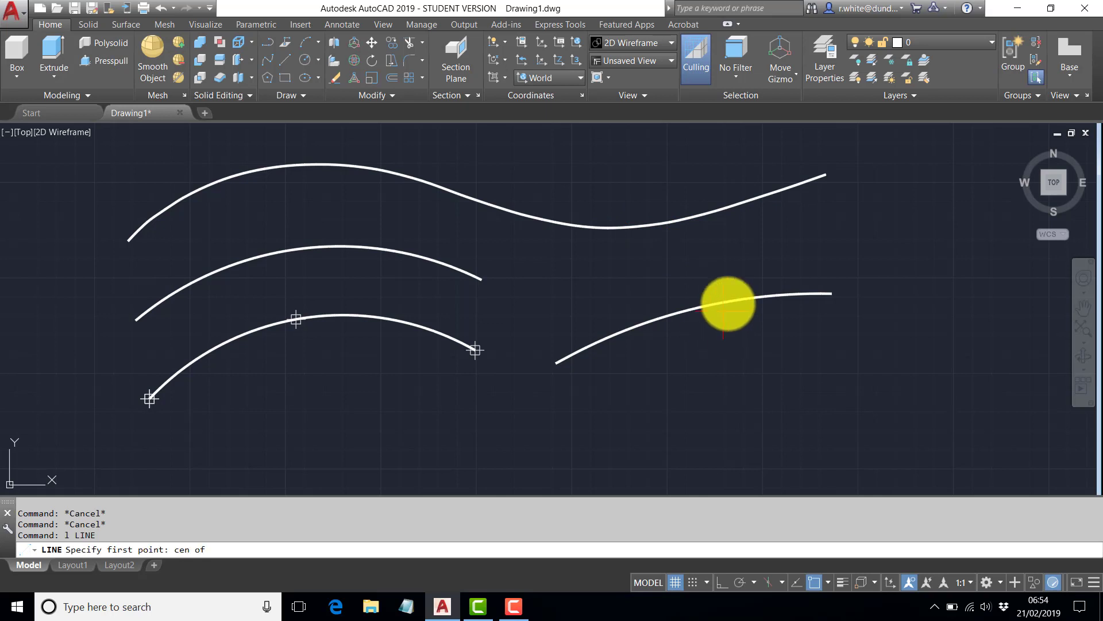
{"action": "left_click", "coordinate": [718, 302]}
{"action": "left_click", "coordinate": [655, 248]}
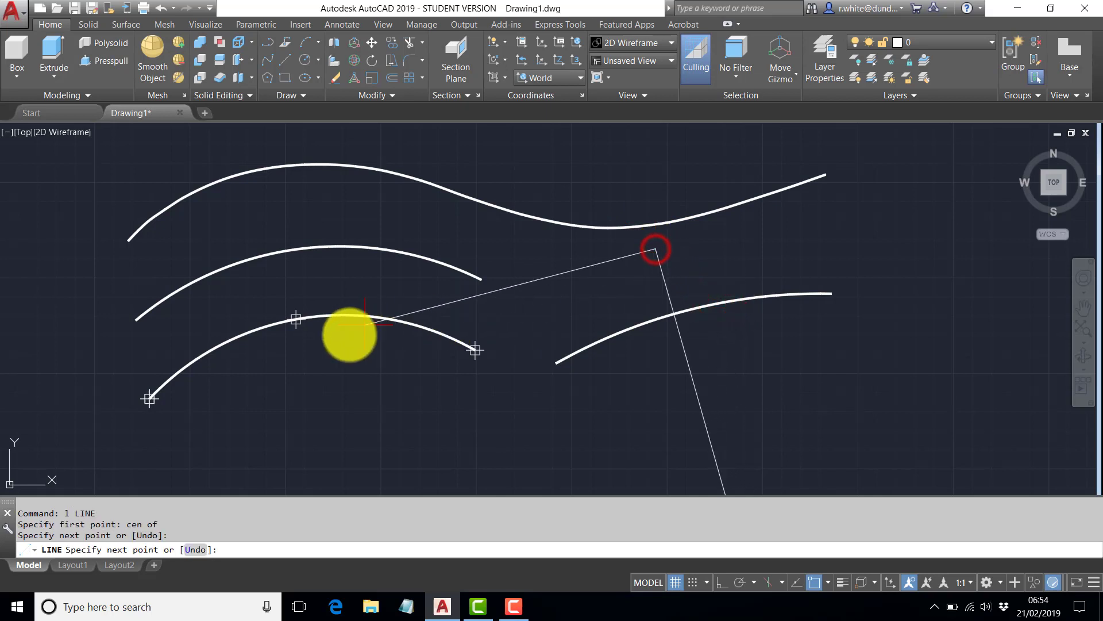
{"action": "key", "text": "Return"}
- Draw a line from the lowest arc's centre, snapped with CEN, to its middle point
{"action": "type", "text": "cen"}
{"action": "key", "text": "Return"}
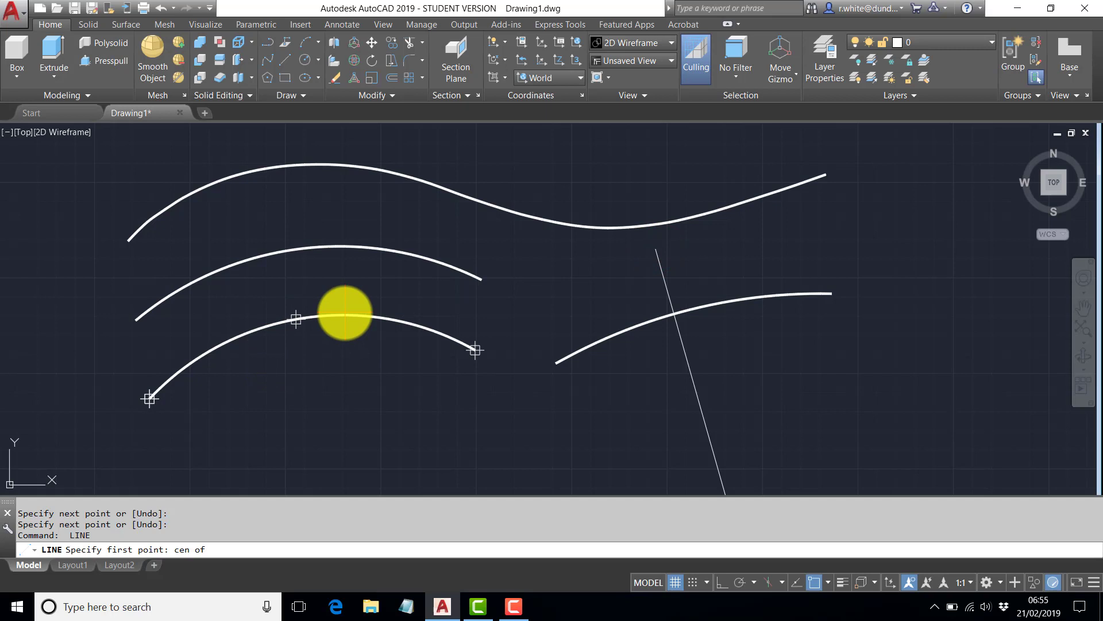
{"action": "left_click", "coordinate": [344, 313]}
{"action": "left_click", "coordinate": [292, 290]}
{"action": "scroll", "coordinate": [304, 230], "scroll_direction": "down", "scroll_amount": 6}
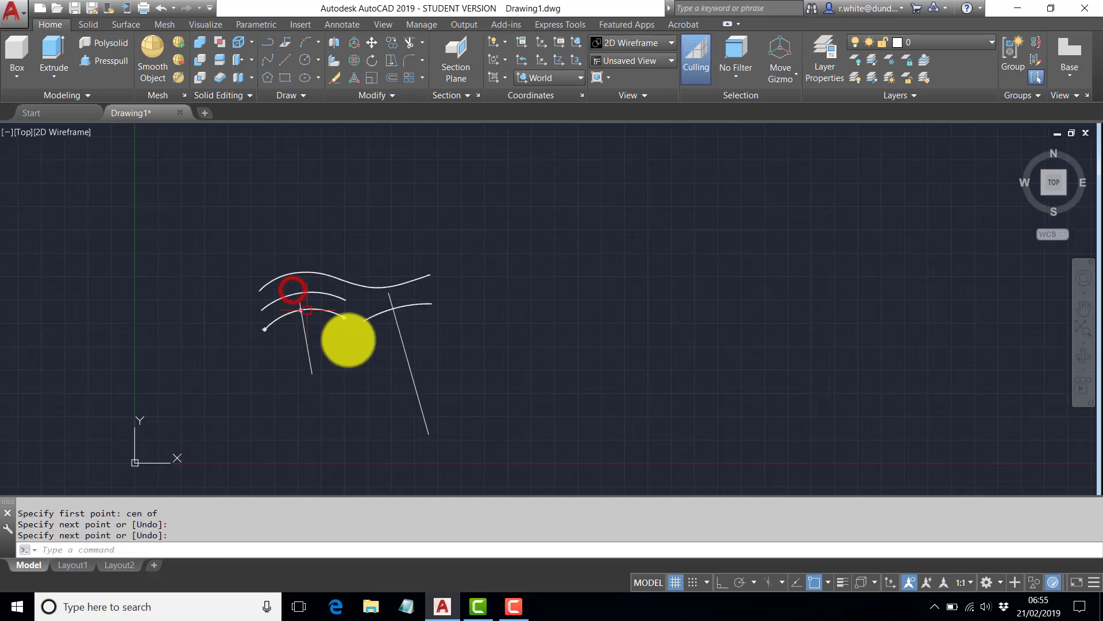
{"action": "key", "text": "Return"}
{"action": "scroll", "coordinate": [324, 270], "scroll_direction": "up", "scroll_amount": 4}
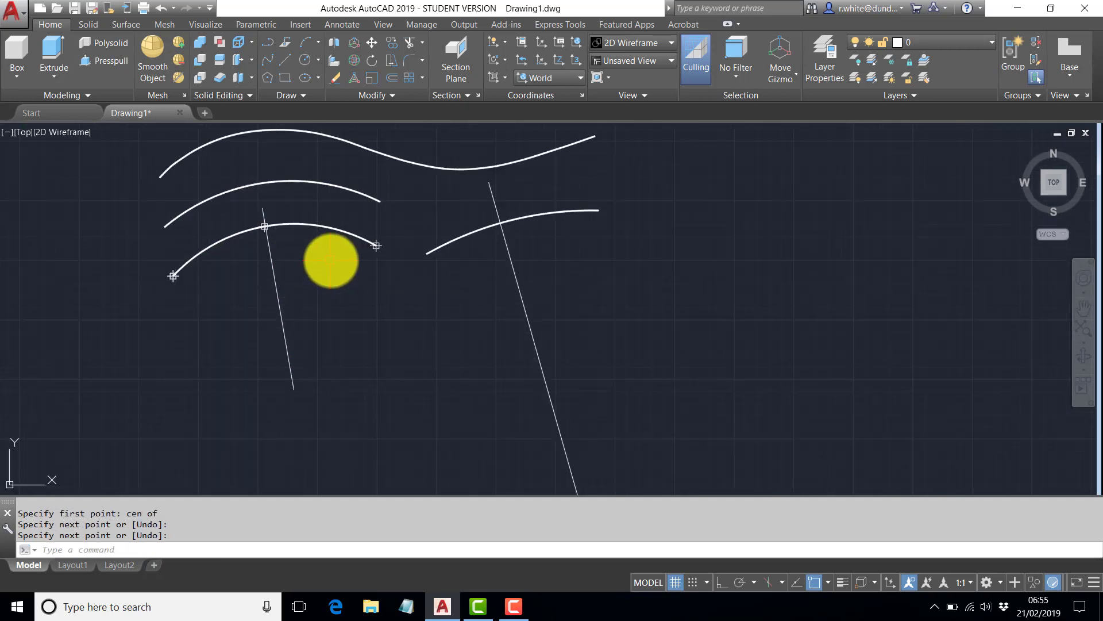
{"action": "key", "text": "Escape"}
{"action": "key", "text": "Escape"}
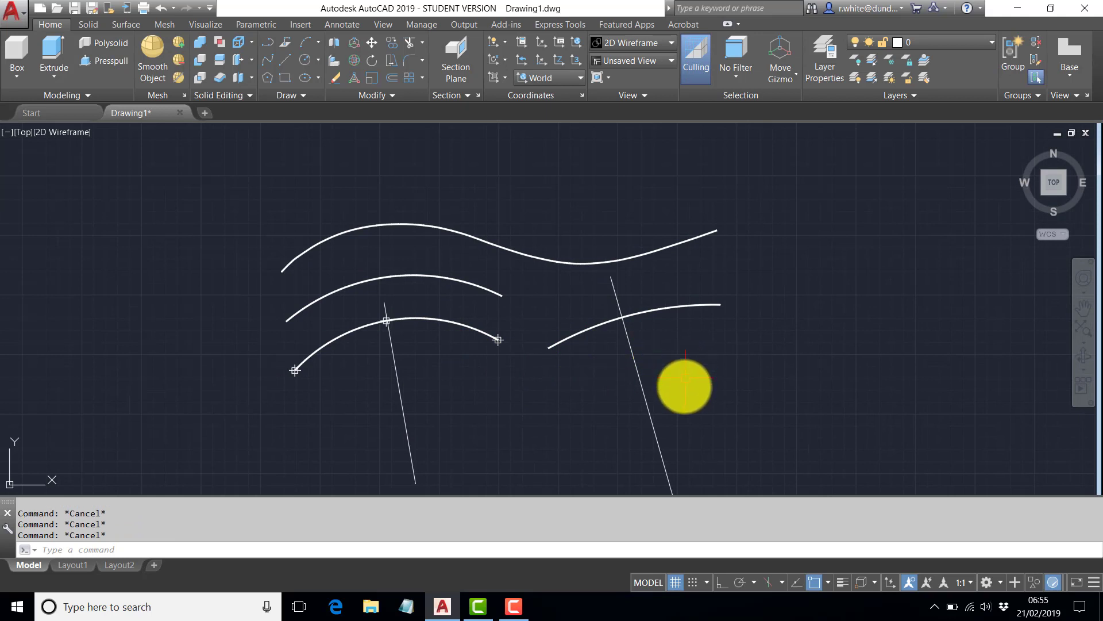
- Erase both straight radial construction lines, leaving the four curves
{"action": "left_click", "coordinate": [683, 381]}
{"action": "left_click", "coordinate": [343, 360]}
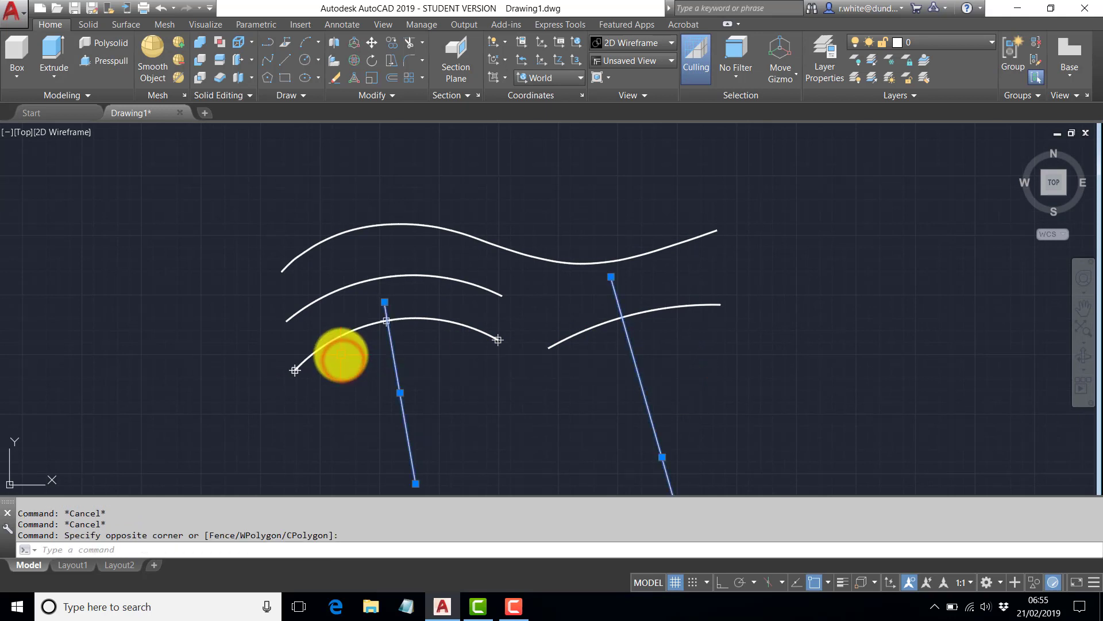
{"action": "key", "text": "Delete"}
{"action": "scroll", "coordinate": [435, 296], "scroll_direction": "up", "scroll_amount": 3}
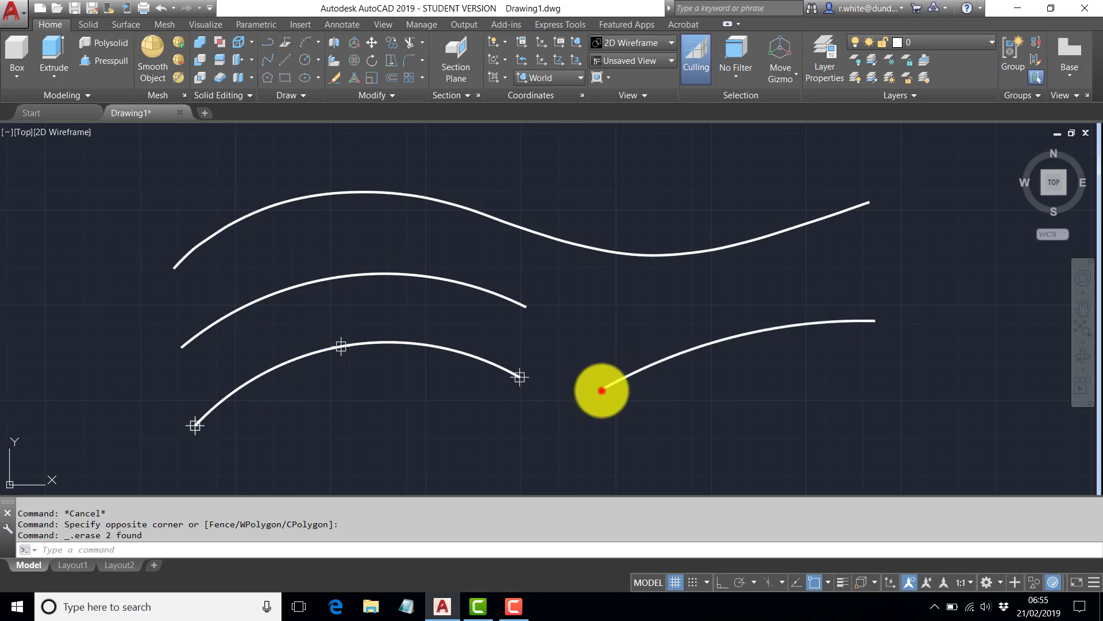
- Break the right-hand curve near its start and delete the short straight piece
{"action": "left_click", "coordinate": [602, 390]}
{"action": "scroll", "coordinate": [671, 379], "scroll_direction": "up", "scroll_amount": 4}
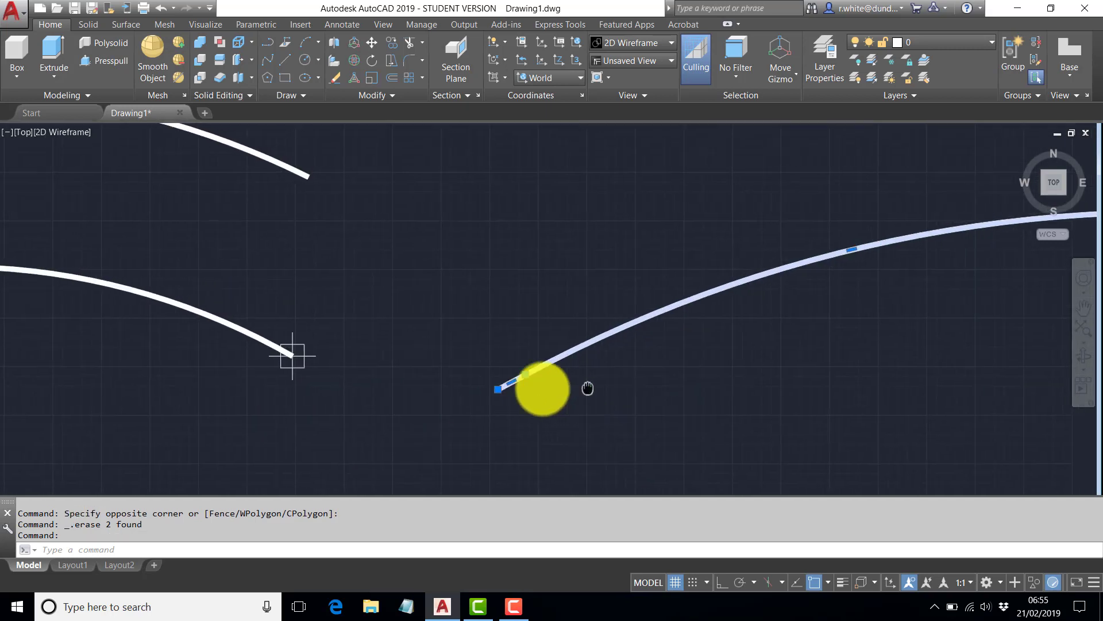
{"action": "scroll", "coordinate": [532, 374], "scroll_direction": "up", "scroll_amount": 2}
{"action": "key", "text": "Escape"}
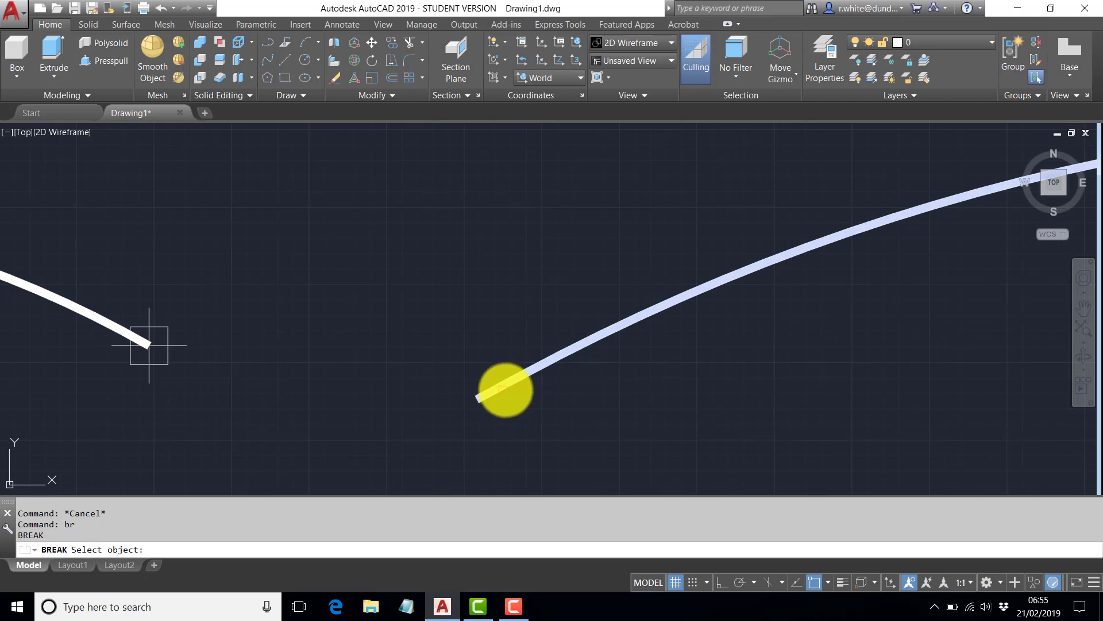
{"action": "left_click", "coordinate": [499, 392]}
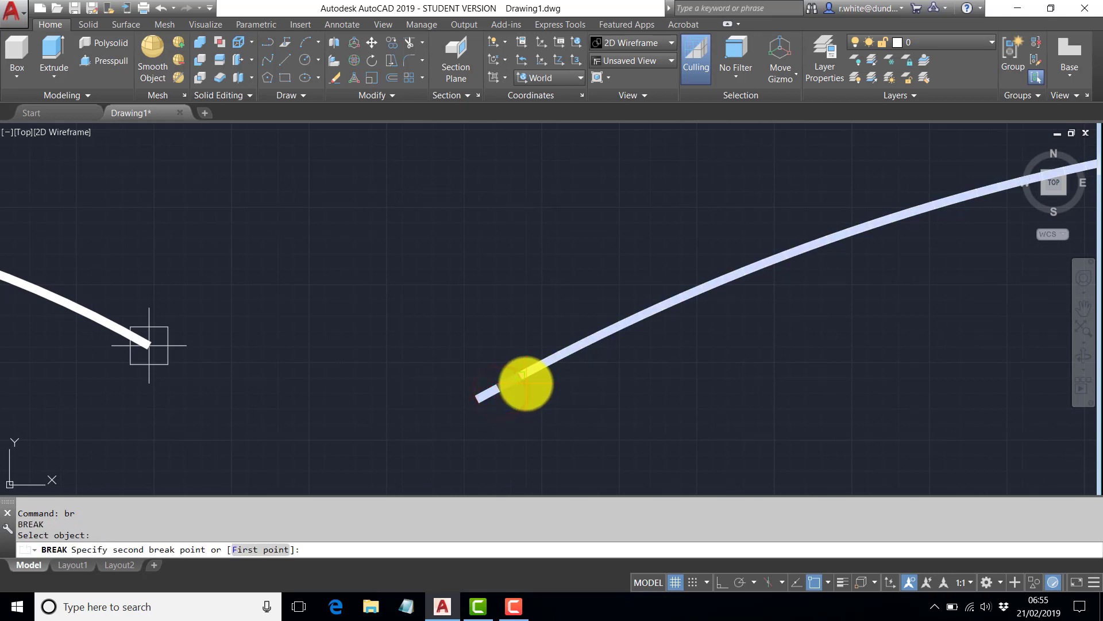
{"action": "left_click", "coordinate": [522, 375]}
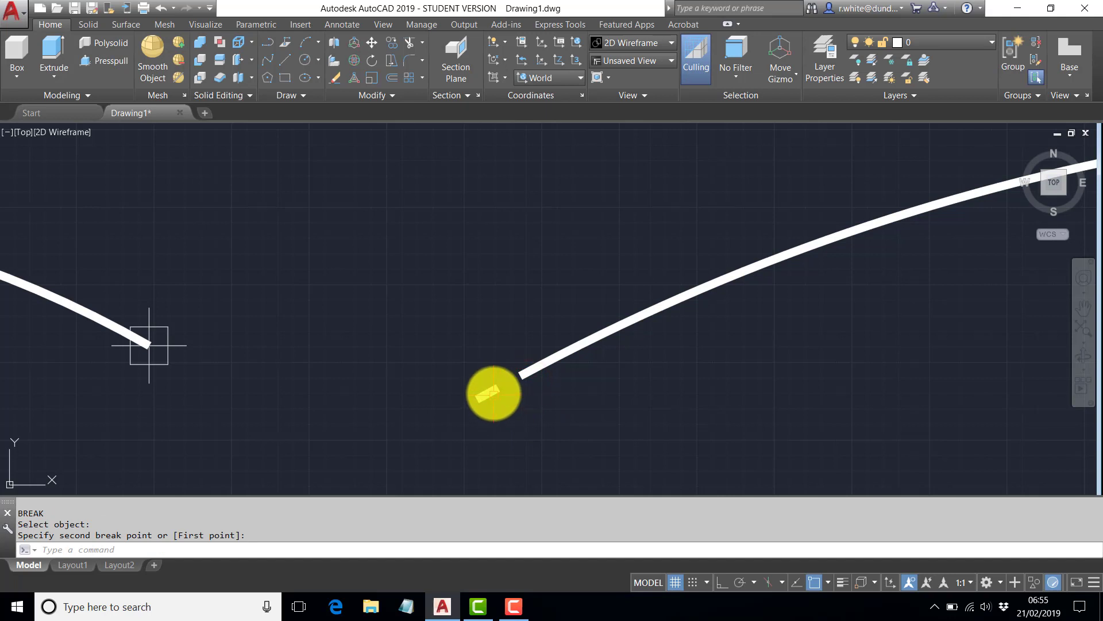
{"action": "key", "text": "Delete"}
{"action": "scroll", "coordinate": [488, 401], "scroll_direction": "down", "scroll_amount": 6}
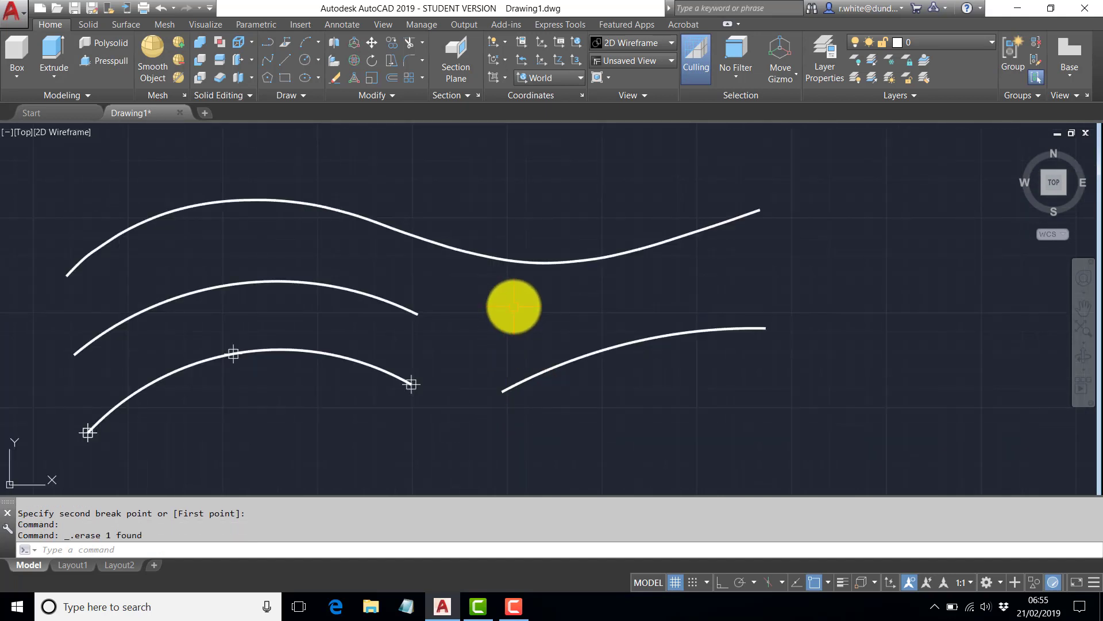
{"action": "middle_click_drag", "start_coordinate": [512, 305], "coordinate": [615, 284]}
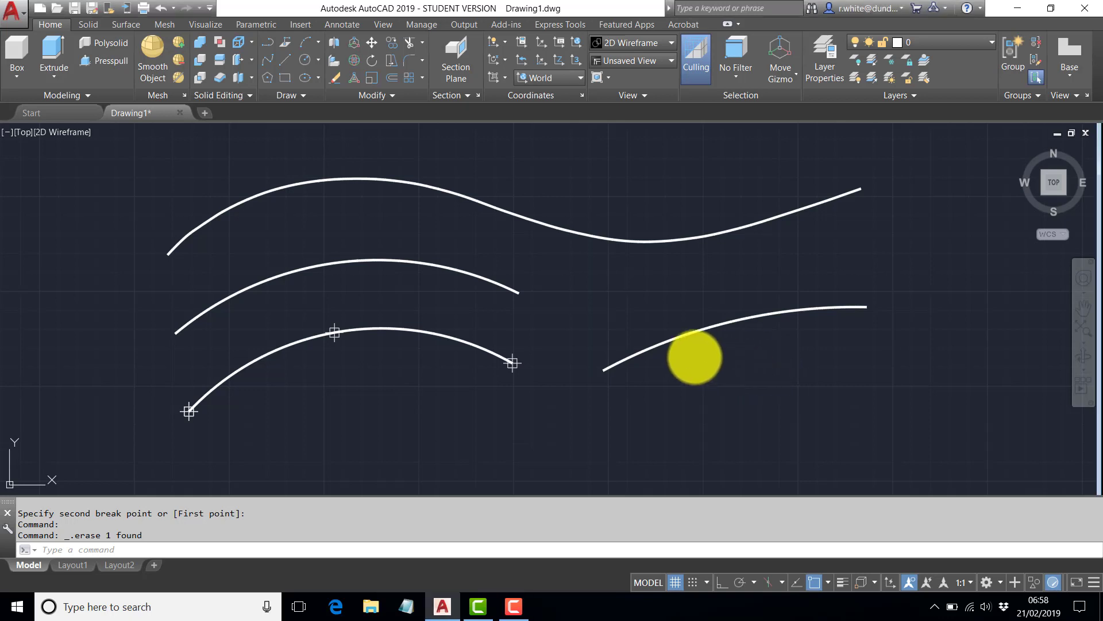
{"action": "scroll", "coordinate": [629, 357], "scroll_direction": "down", "scroll_amount": 2}
{"action": "mouse_move", "coordinate": [628, 356]}
{"action": "middle_mouse_down"}
{"action": "mouse_move", "coordinate": [512, 310]}
{"action": "mouse_move", "coordinate": [323, 285]}
{"action": "middle_mouse_up"}
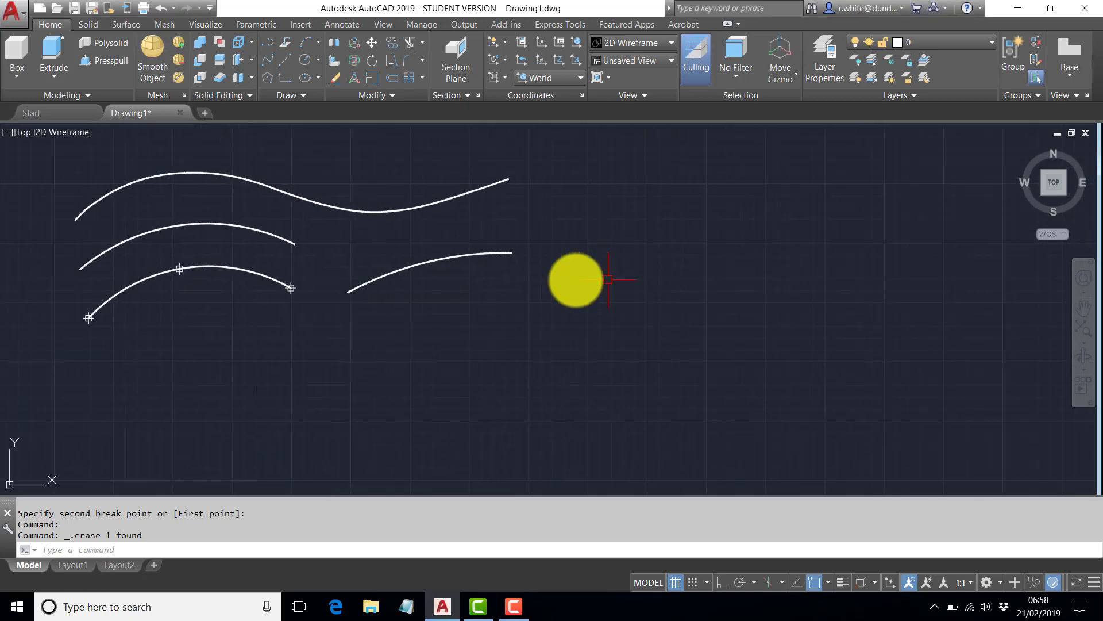
{"action": "mouse_move", "coordinate": [577, 278]}
{"action": "middle_mouse_down"}
{"action": "mouse_move", "coordinate": [606, 310]}
{"action": "mouse_move", "coordinate": [590, 319]}
{"action": "mouse_move", "coordinate": [586, 298]}
{"action": "mouse_move", "coordinate": [546, 313]}
{"action": "middle_mouse_up"}
{"action": "scroll", "coordinate": [577, 275], "scroll_direction": "up", "scroll_amount": 2}
{"action": "mouse_move", "coordinate": [136, 373]}
{"action": "middle_mouse_down"}
{"action": "mouse_move", "coordinate": [424, 283]}
{"action": "mouse_move", "coordinate": [520, 222]}
{"action": "mouse_move", "coordinate": [497, 212]}
{"action": "middle_mouse_up"}
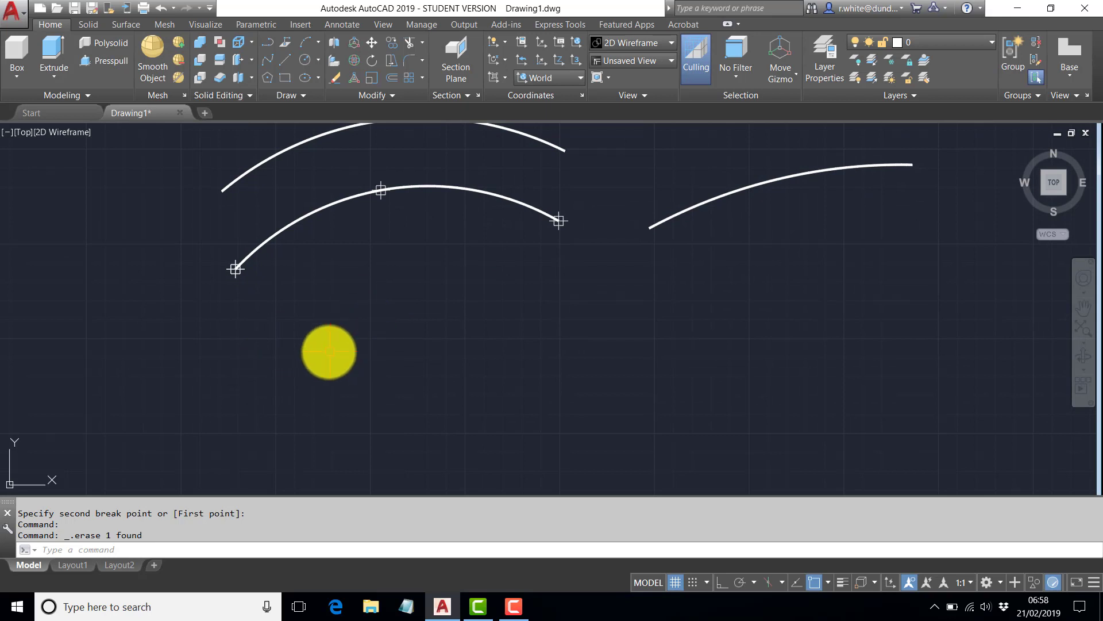
- Start a polyline below the lowest curve and draw its first arc by second point
{"action": "key", "text": "Return"}
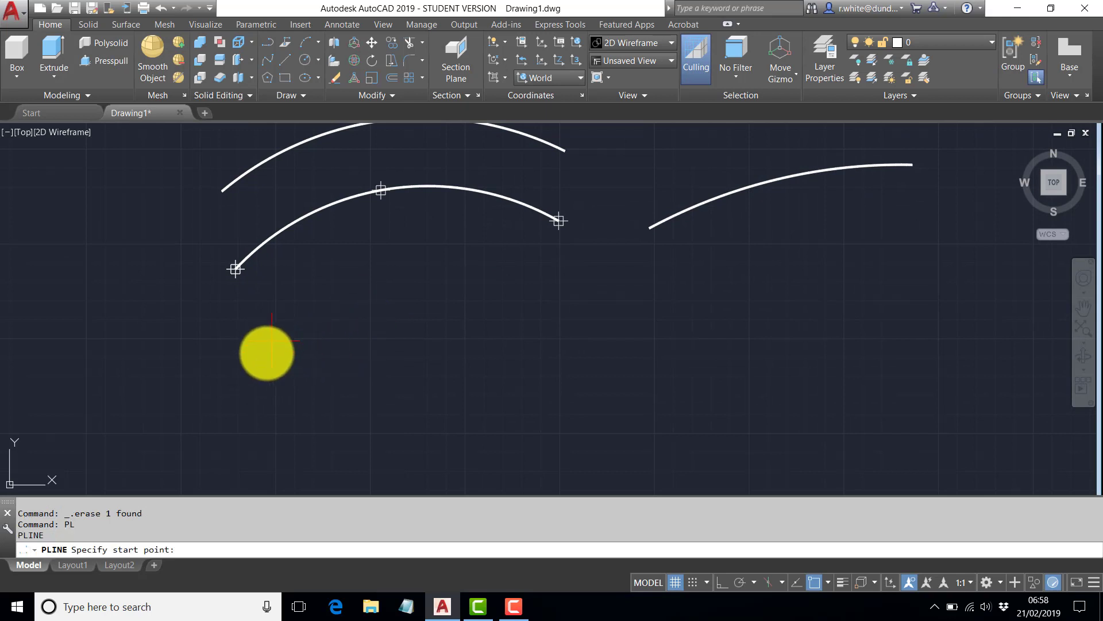
{"action": "left_click", "coordinate": [242, 364]}
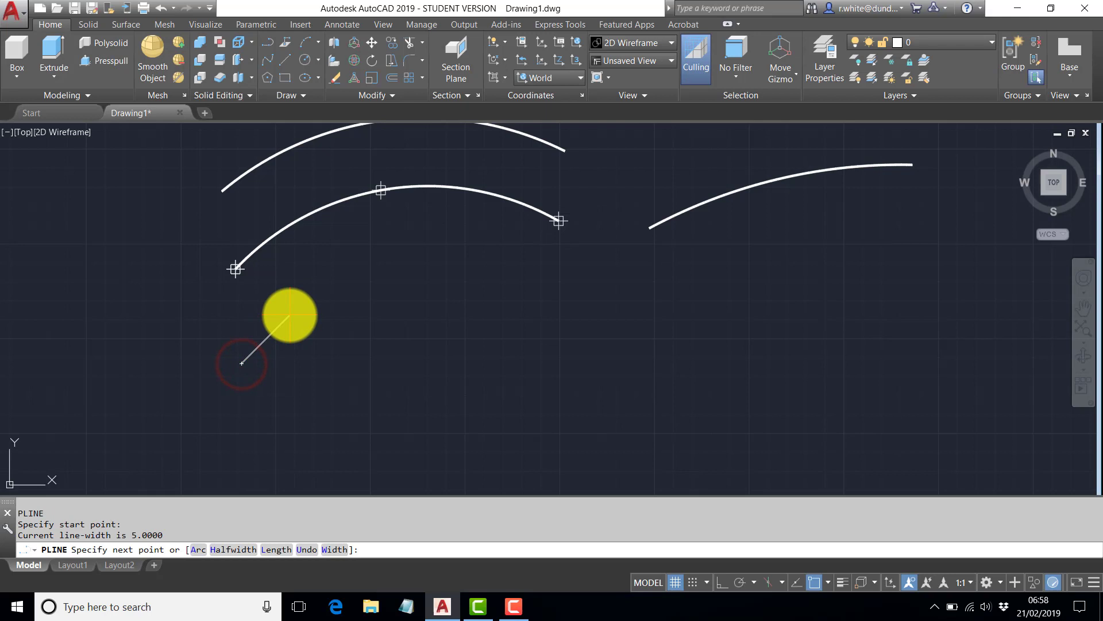
{"action": "left_click", "coordinate": [198, 548]}
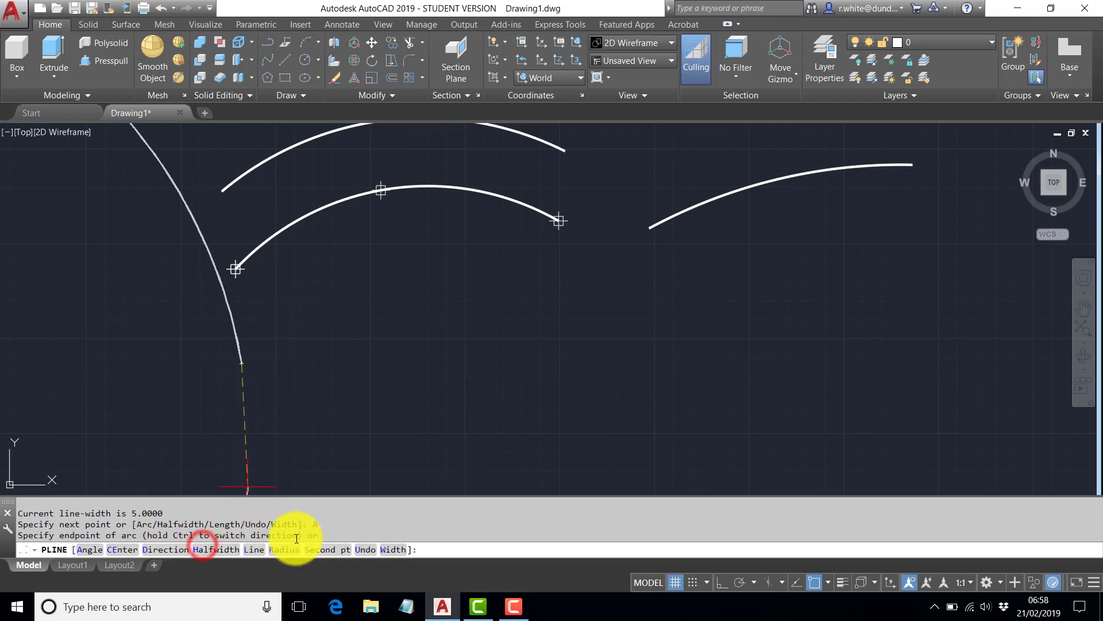
{"action": "left_click", "coordinate": [322, 553]}
{"action": "left_click", "coordinate": [299, 309]}
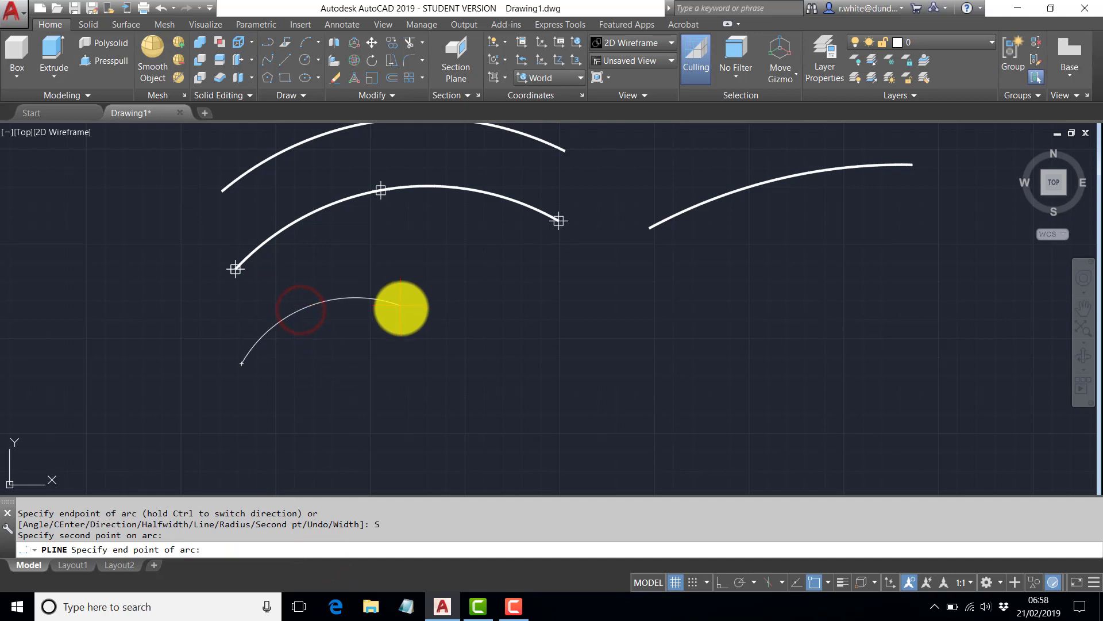
{"action": "left_click", "coordinate": [402, 308]}
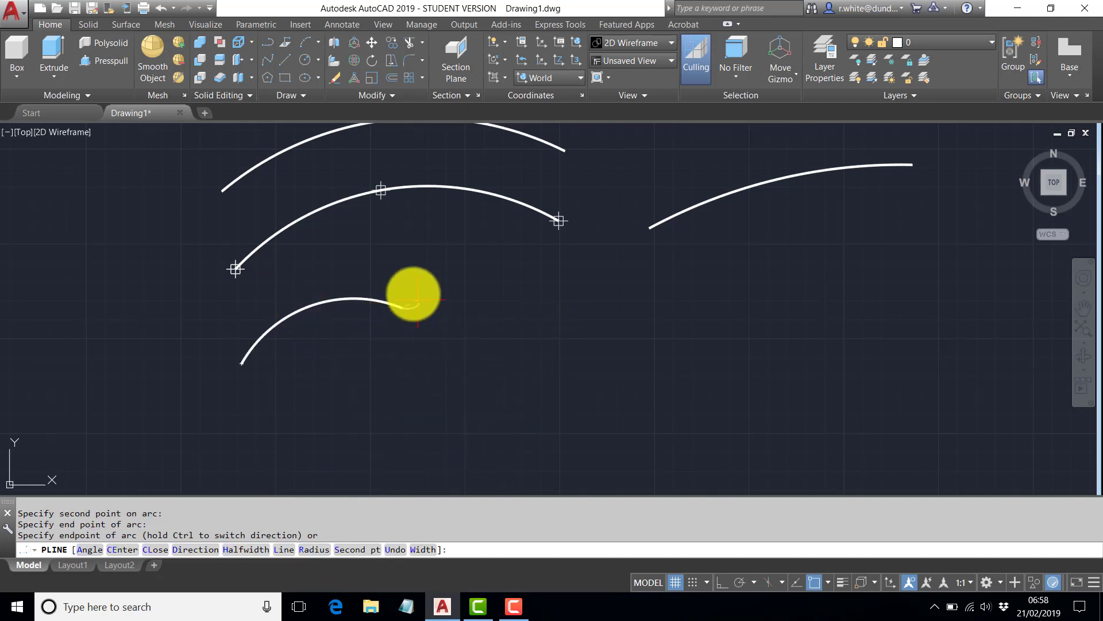
- Add a sharply reversing second arc and a slightly kinked third arc, then end the polyline
{"action": "left_click", "coordinate": [348, 550]}
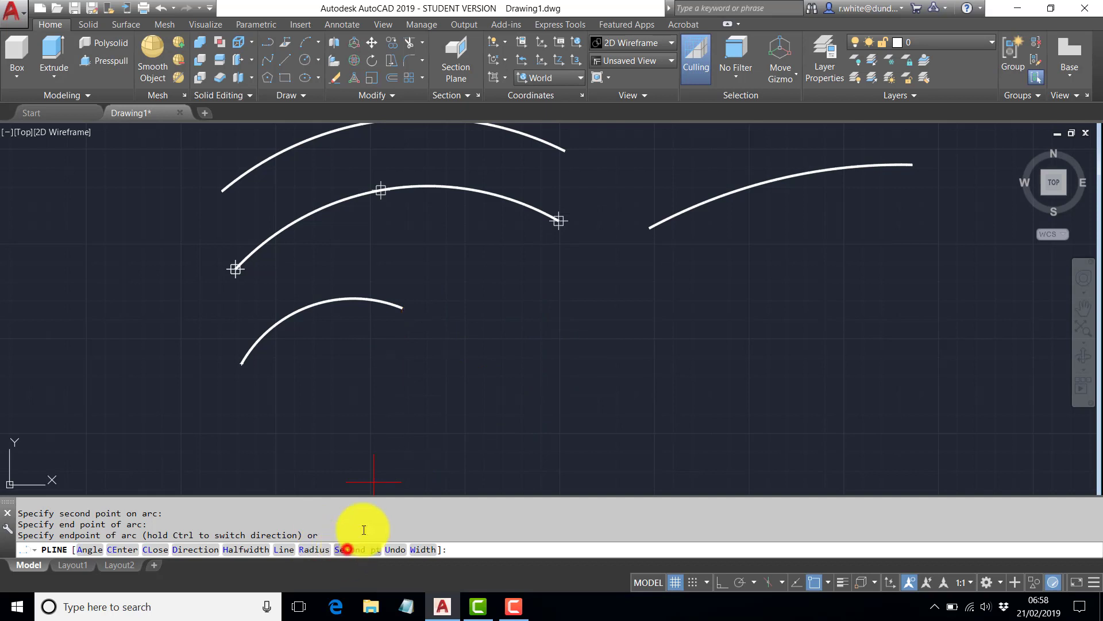
{"action": "left_click", "coordinate": [405, 389]}
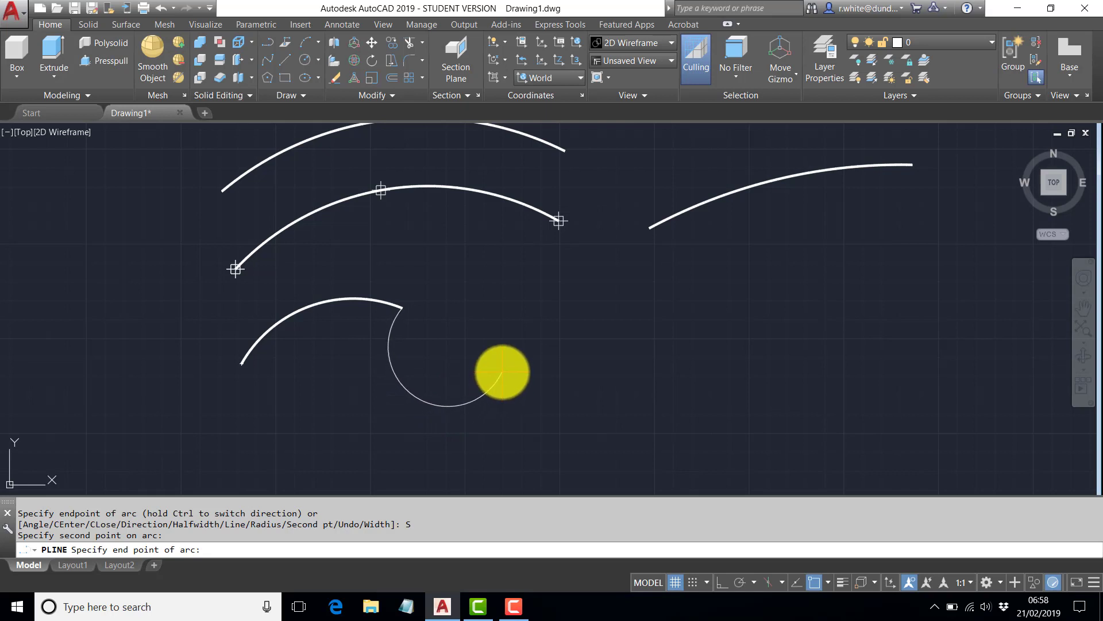
{"action": "left_click", "coordinate": [503, 376]}
{"action": "middle_click_drag", "start_coordinate": [529, 369], "coordinate": [449, 235]}
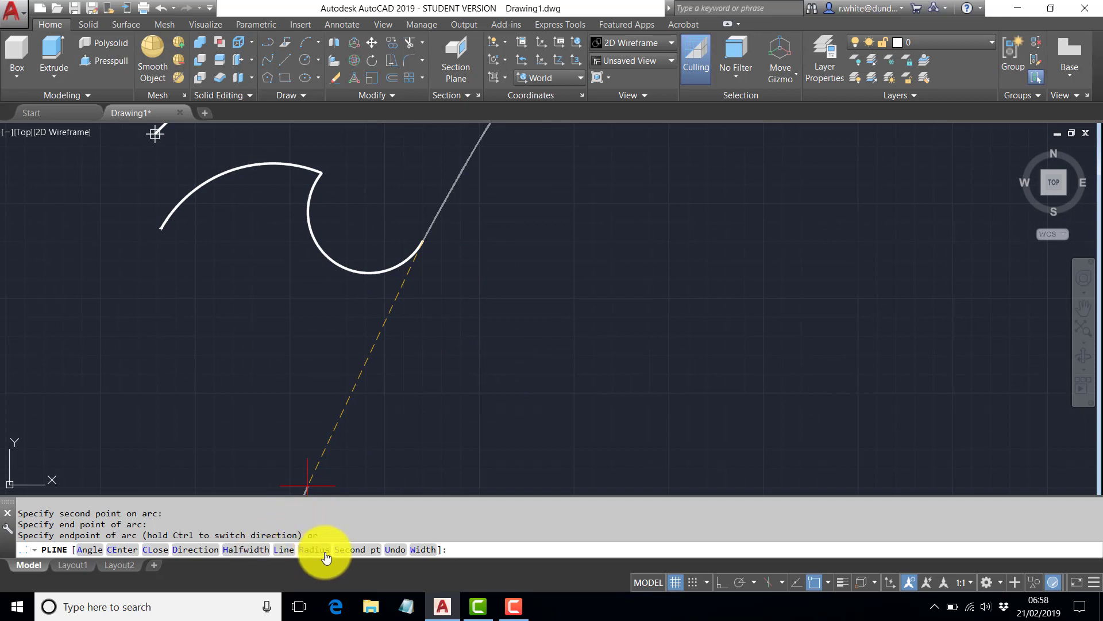
{"action": "left_click", "coordinate": [353, 548]}
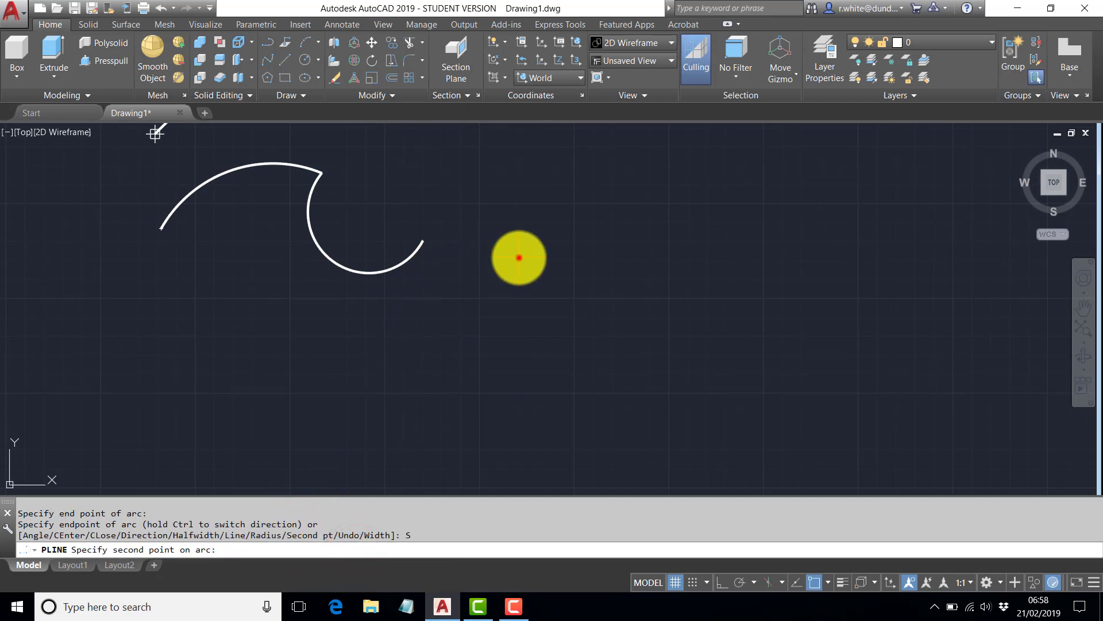
{"action": "left_click", "coordinate": [519, 258]}
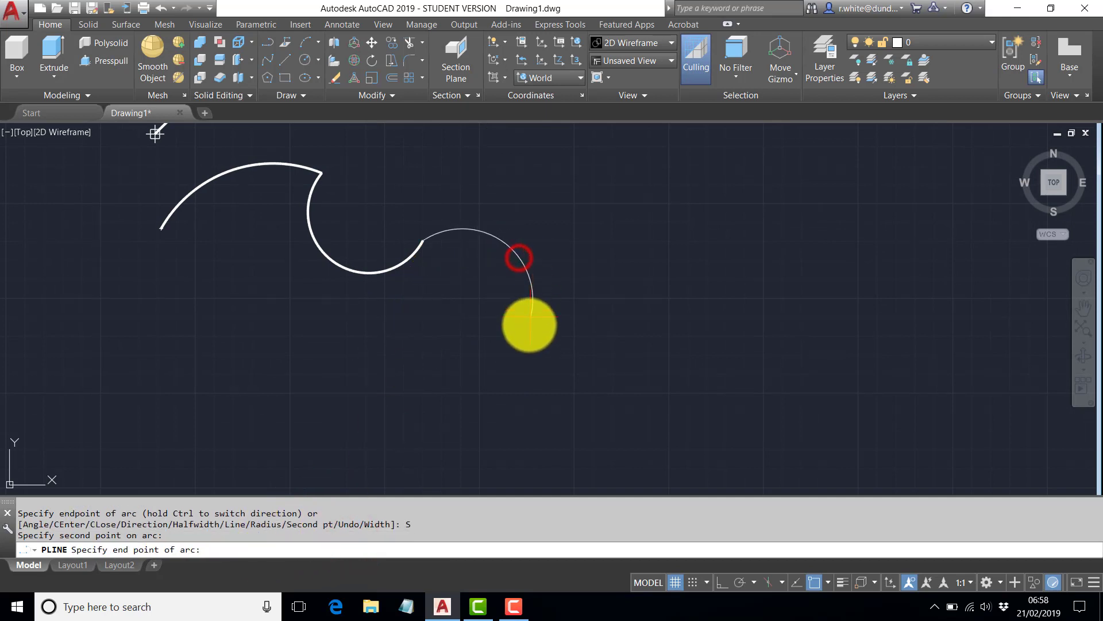
{"action": "left_click", "coordinate": [530, 276]}
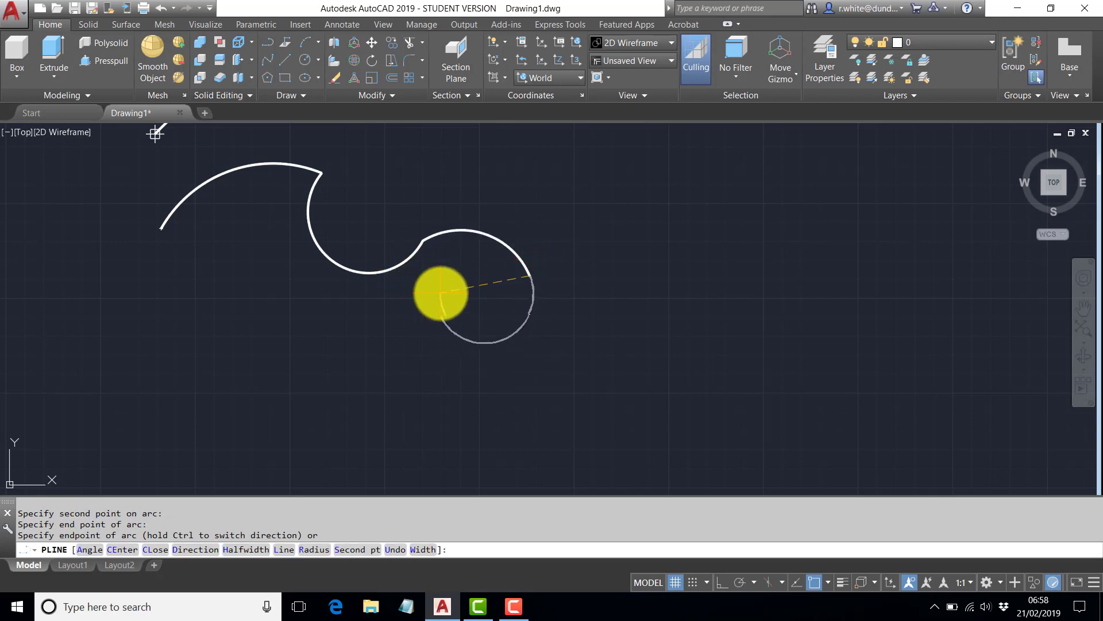
{"action": "key", "text": "Return"}
- Select the wavy polyline to check its segments, reposition the view, then deselect it
{"action": "scroll", "coordinate": [365, 247], "scroll_direction": "up", "scroll_amount": 4}
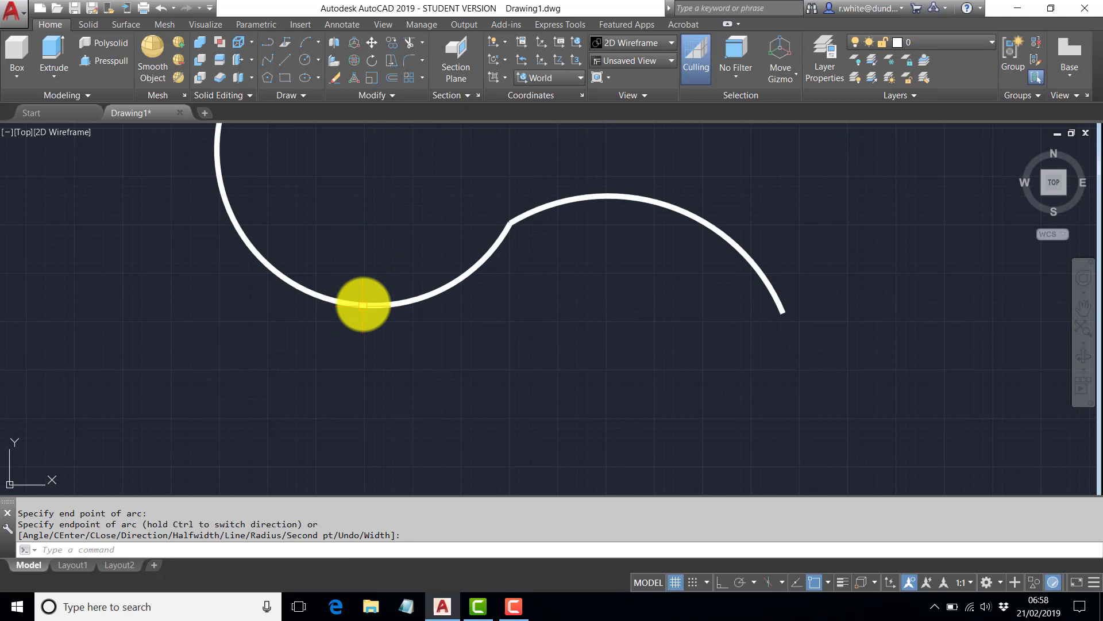
{"action": "left_click", "coordinate": [364, 305]}
{"action": "scroll", "coordinate": [368, 305], "scroll_direction": "down", "scroll_amount": 2}
{"action": "middle_click_drag", "start_coordinate": [380, 308], "coordinate": [399, 272]}
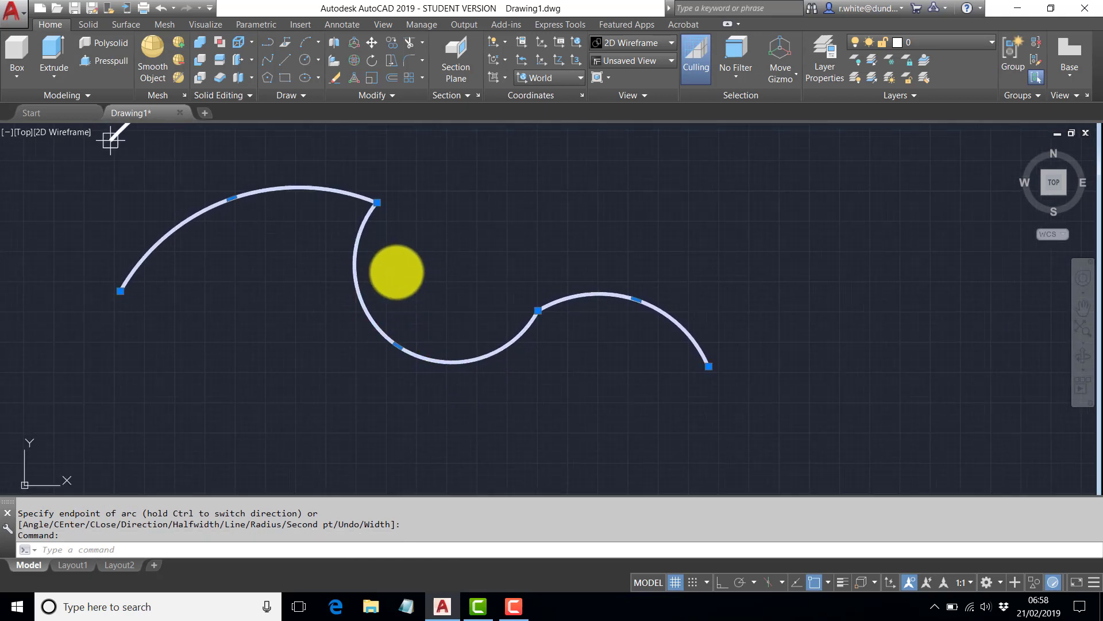
{"action": "scroll", "coordinate": [374, 226], "scroll_direction": "down", "scroll_amount": 2}
{"action": "middle_click_drag", "start_coordinate": [374, 226], "coordinate": [383, 265]}
{"action": "middle_click_drag", "start_coordinate": [451, 230], "coordinate": [433, 253]}
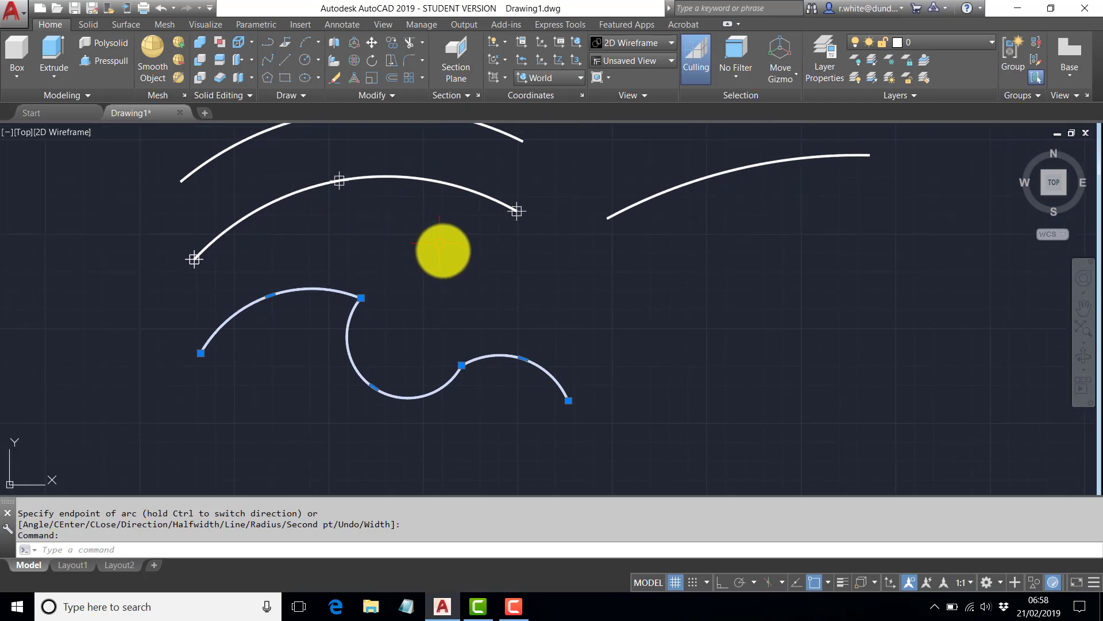
{"action": "middle_click_drag", "start_coordinate": [506, 269], "coordinate": [505, 296]}
{"action": "key", "text": "Escape"}
{"action": "key", "text": "Escape"}
{"action": "key", "text": "Escape"}
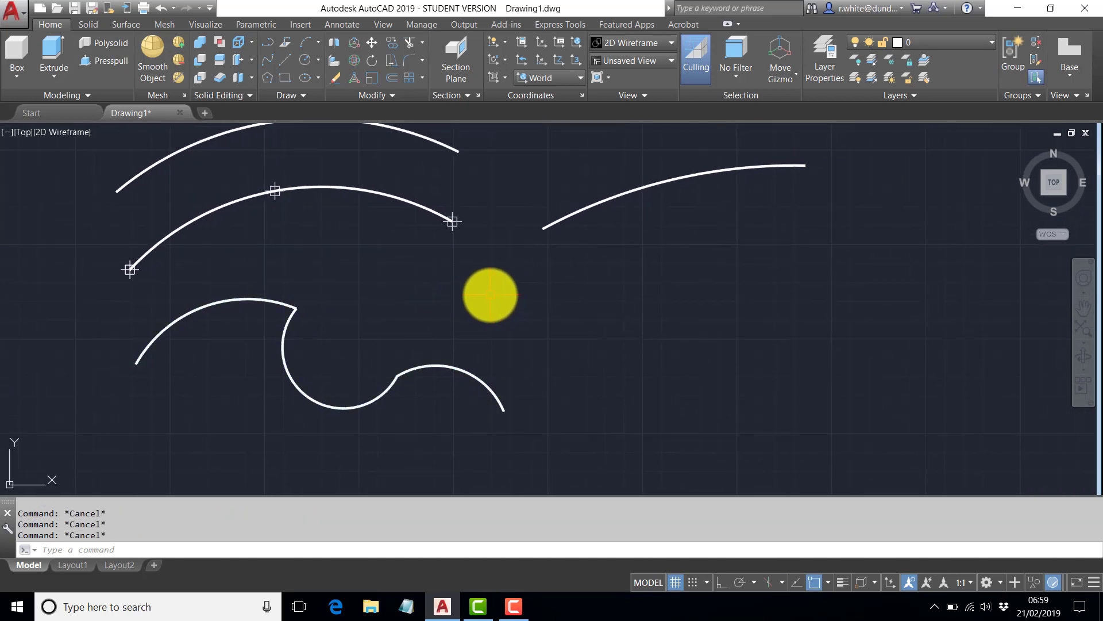
- Start a polyline right of the wave and draw its first upward arc by second point
{"action": "key", "text": "Return"}
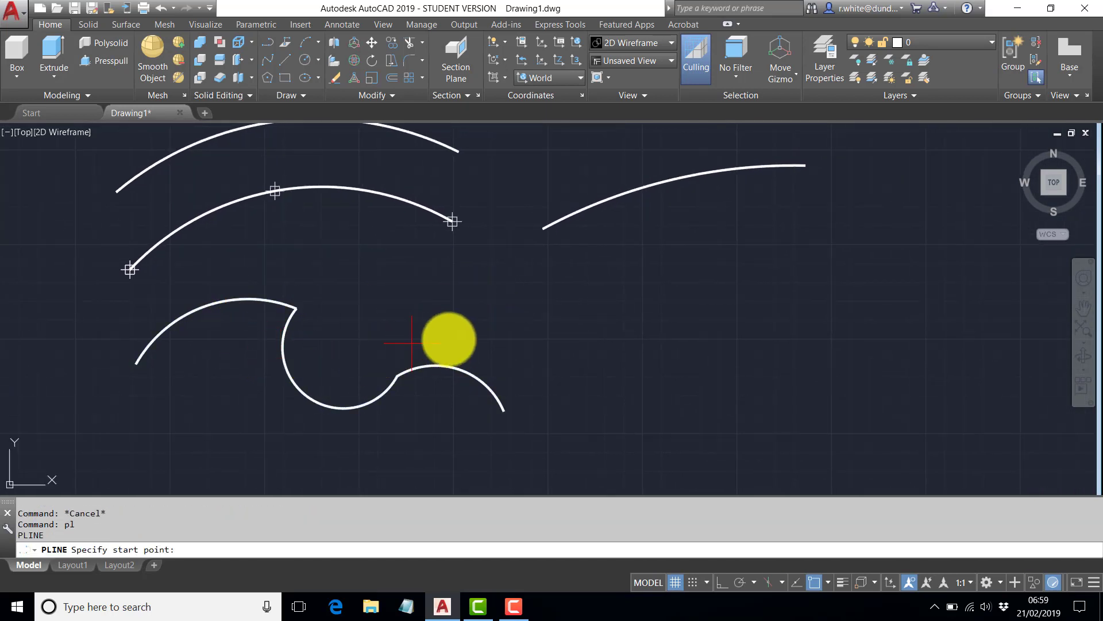
{"action": "left_click", "coordinate": [549, 323]}
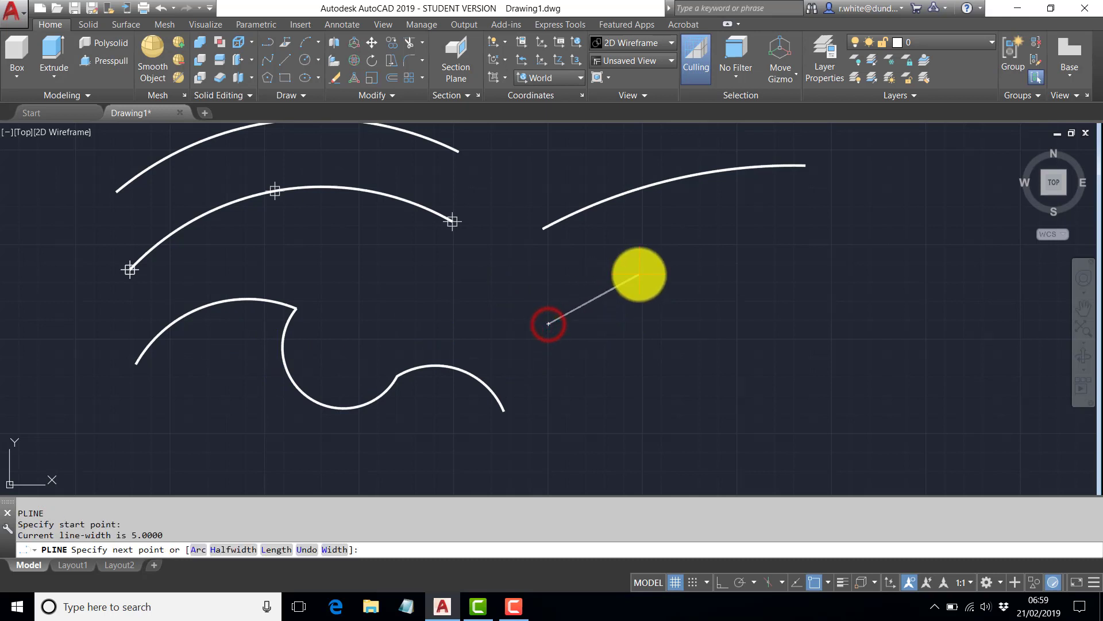
{"action": "left_click", "coordinate": [195, 550]}
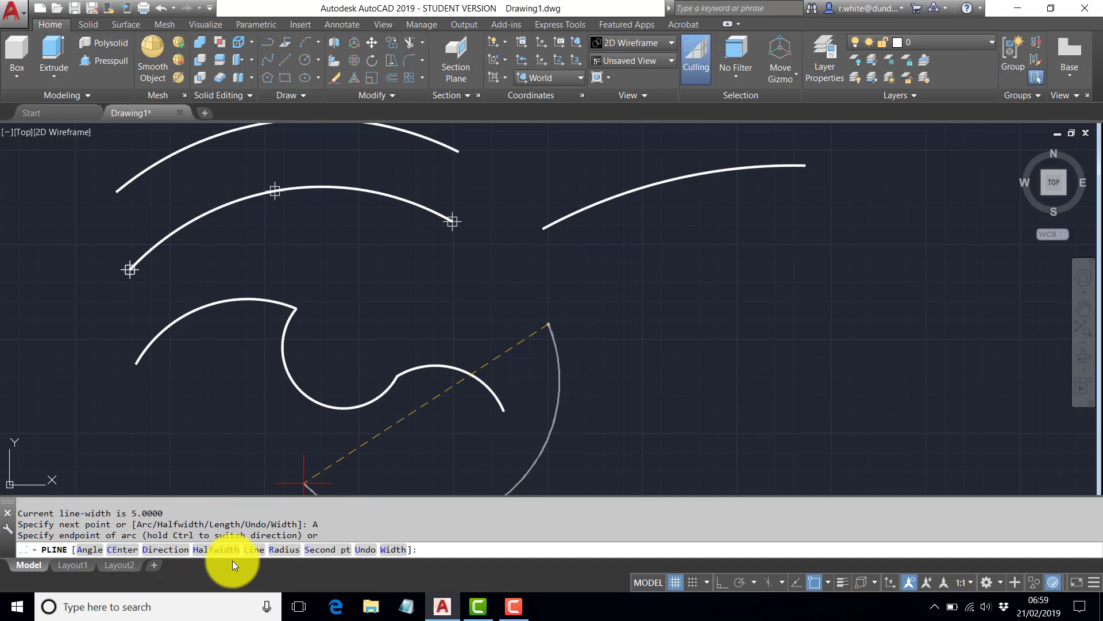
{"action": "left_click", "coordinate": [324, 550]}
{"action": "left_click", "coordinate": [612, 275]}
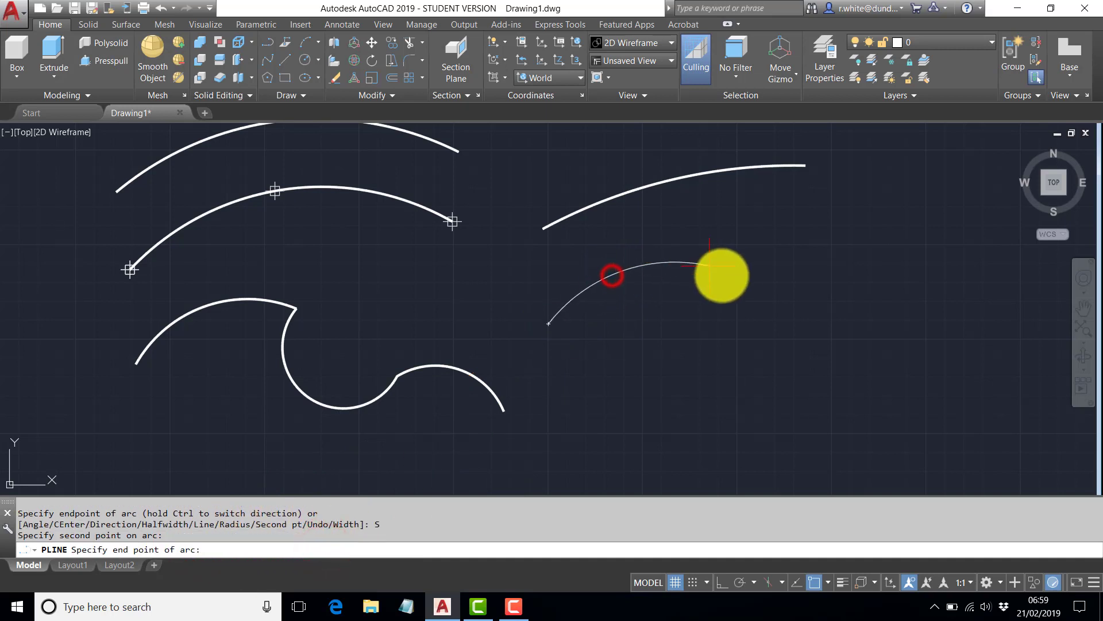
{"action": "left_click", "coordinate": [733, 274]}
- Add a second arc with a slight kink that curls down into a hook
{"action": "middle_click_drag", "start_coordinate": [729, 279], "coordinate": [642, 234]}
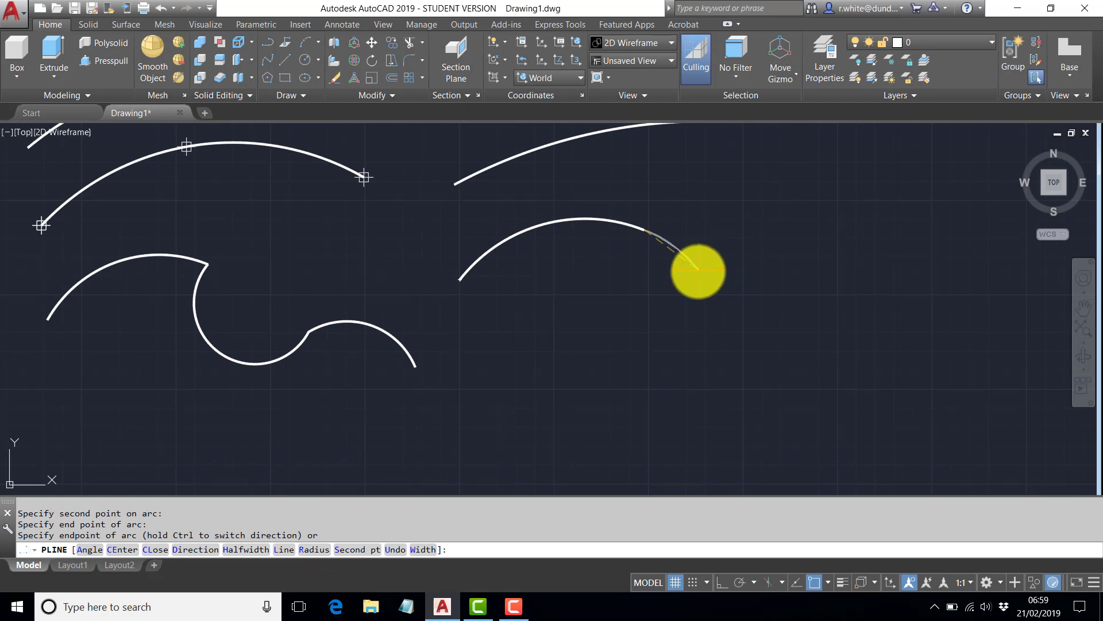
{"action": "left_click", "coordinate": [361, 550]}
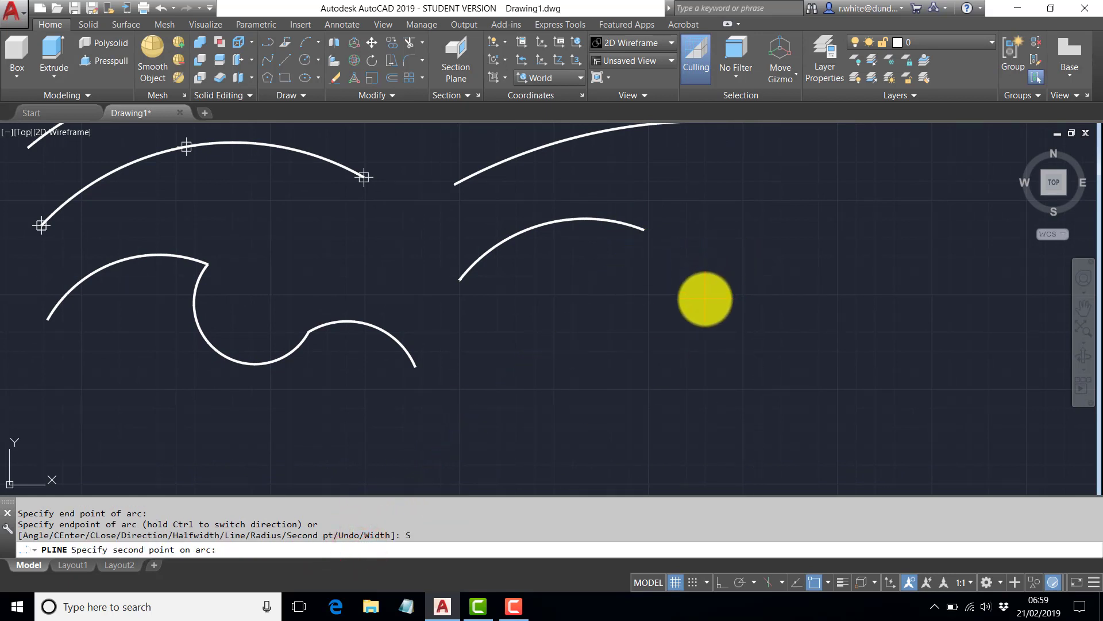
{"action": "left_click", "coordinate": [706, 301]}
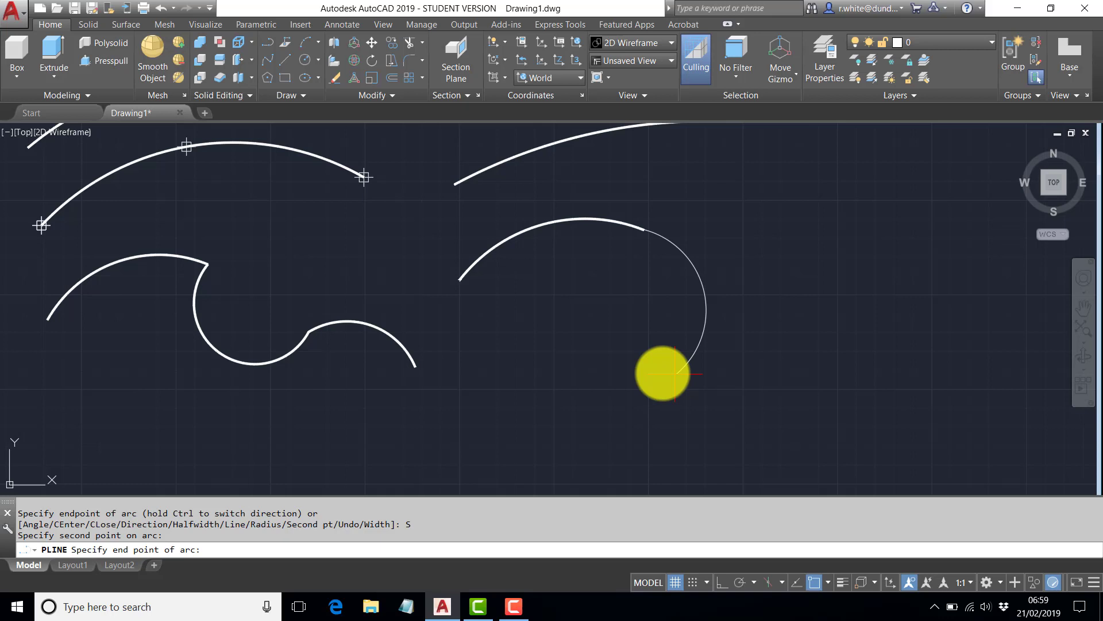
{"action": "left_click", "coordinate": [675, 373]}
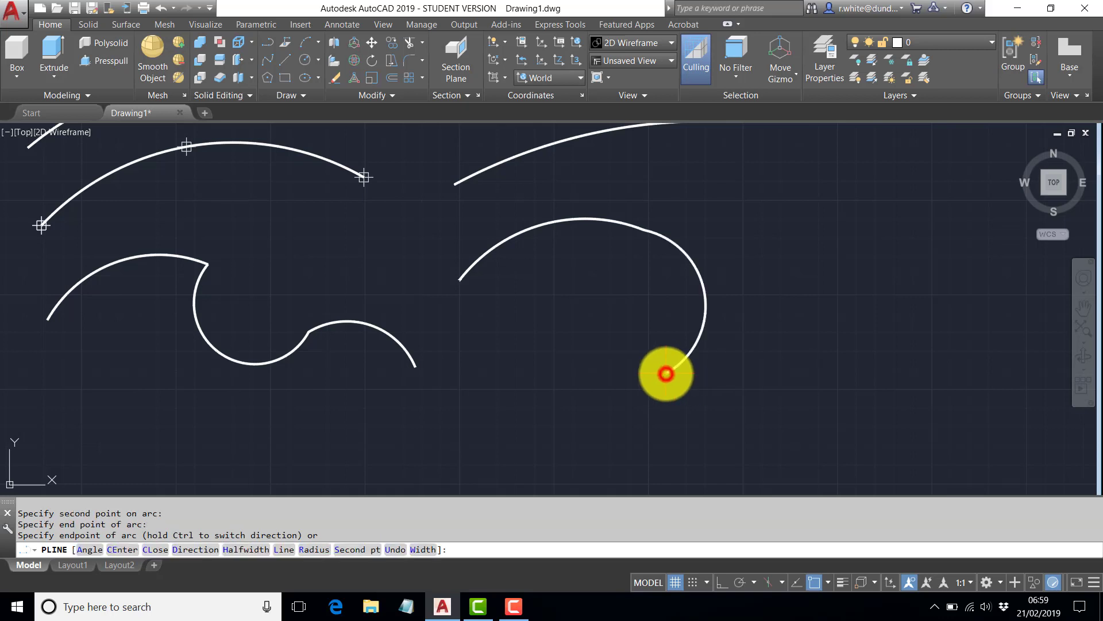
- End the hooked polyline, zoom in on its kink, then centre all six curves in view
{"action": "key", "text": "Return"}
{"action": "scroll", "coordinate": [638, 227], "scroll_direction": "up", "scroll_amount": 5}
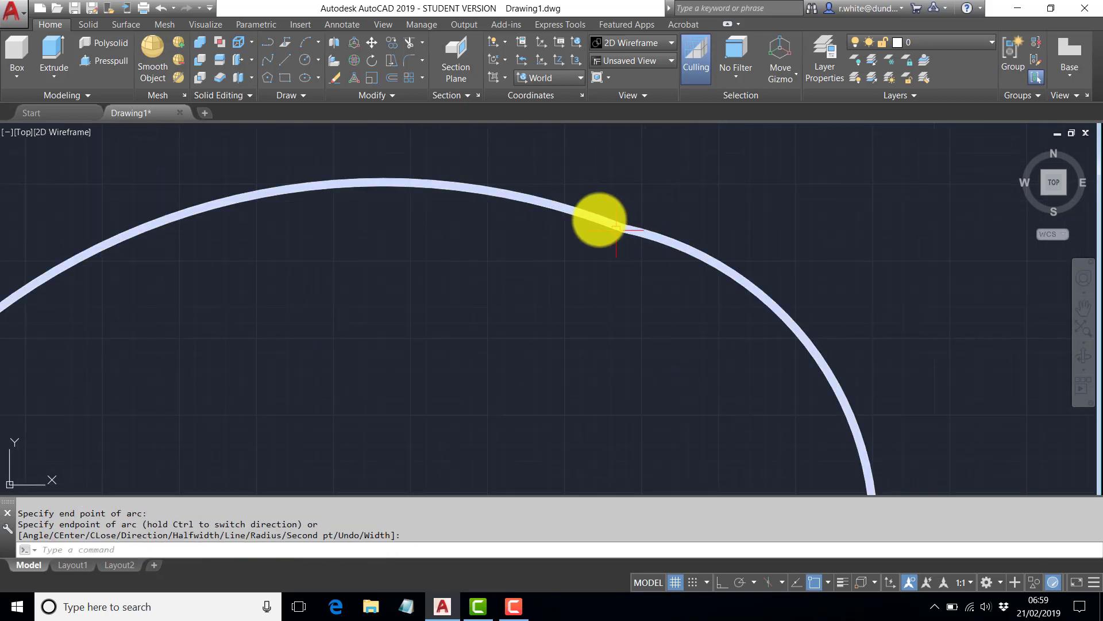
{"action": "scroll", "coordinate": [594, 224], "scroll_direction": "down", "scroll_amount": 4}
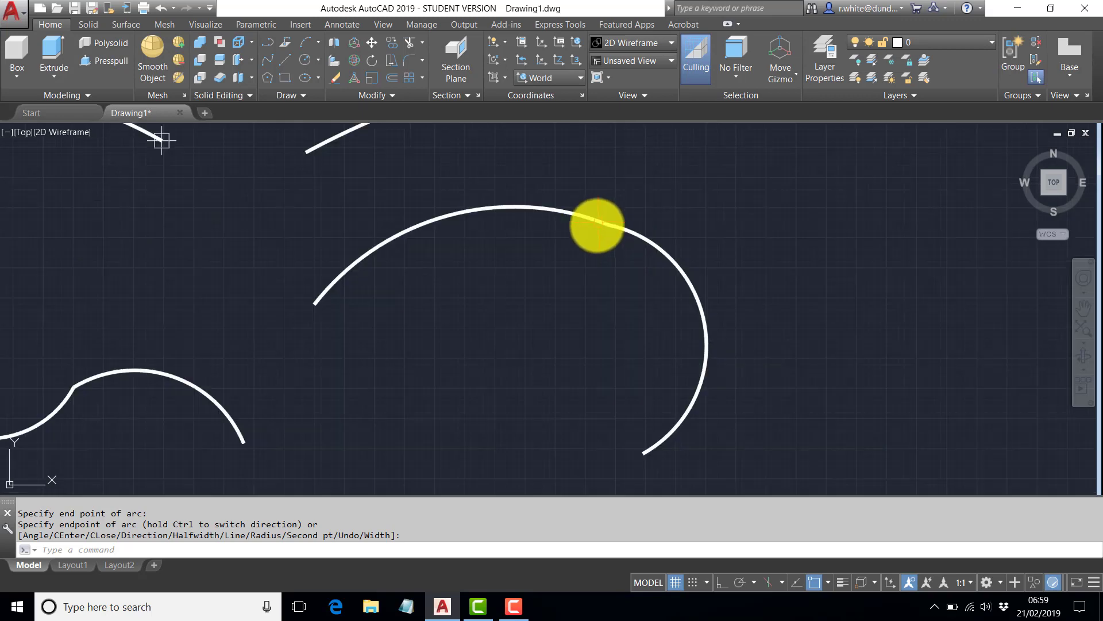
{"action": "scroll", "coordinate": [569, 259], "scroll_direction": "down", "scroll_amount": 5}
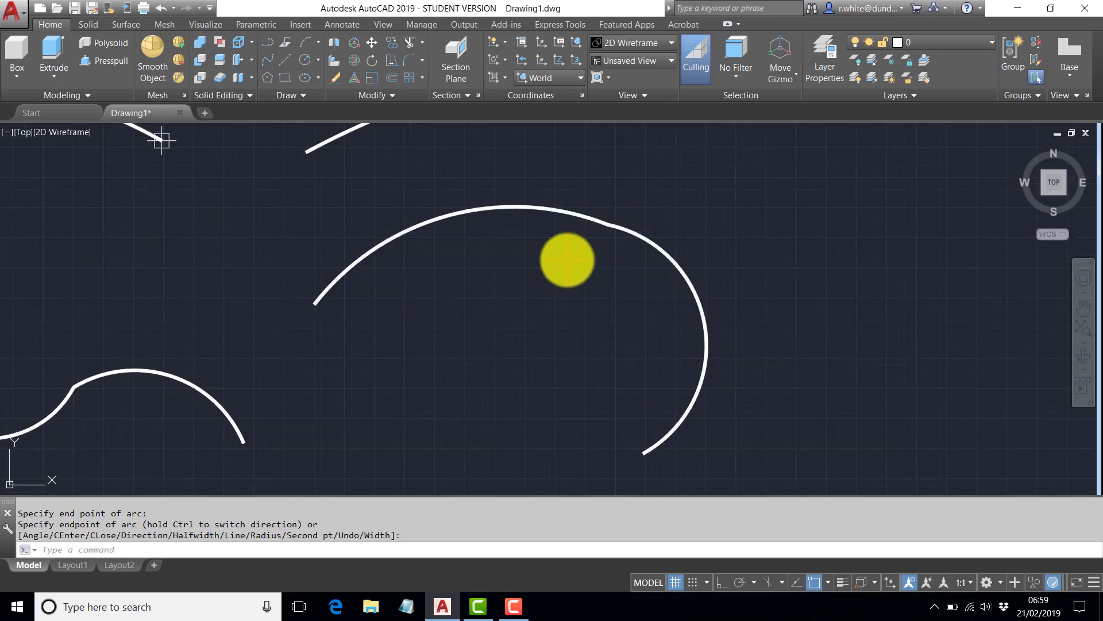
{"action": "scroll", "coordinate": [598, 343], "scroll_direction": "up", "scroll_amount": 6}
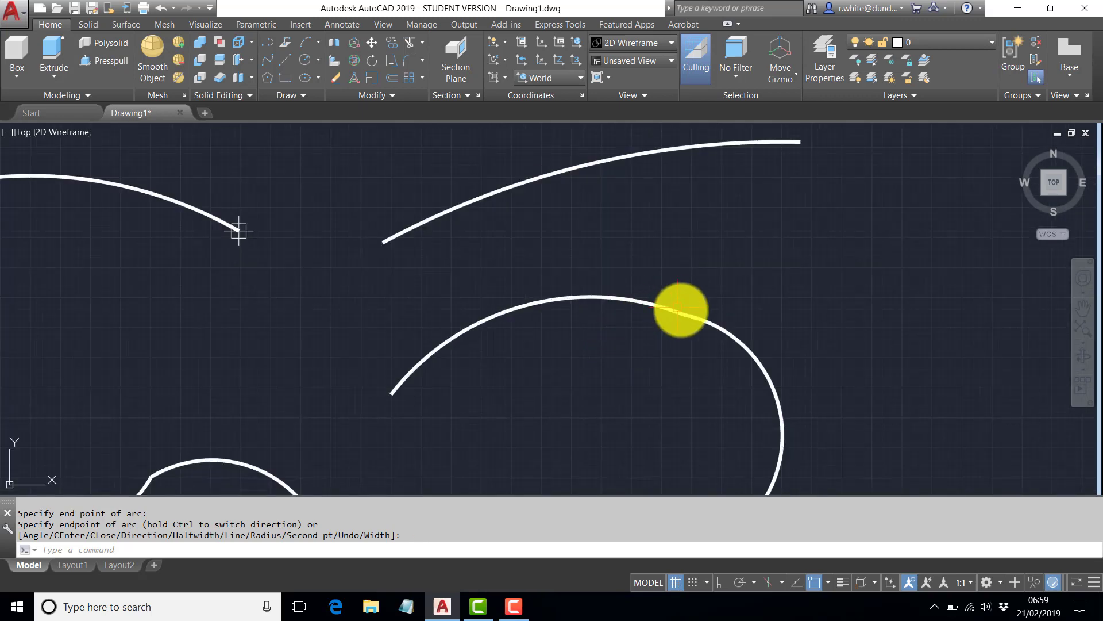
{"action": "middle_click_drag", "start_coordinate": [680, 310], "coordinate": [672, 248]}
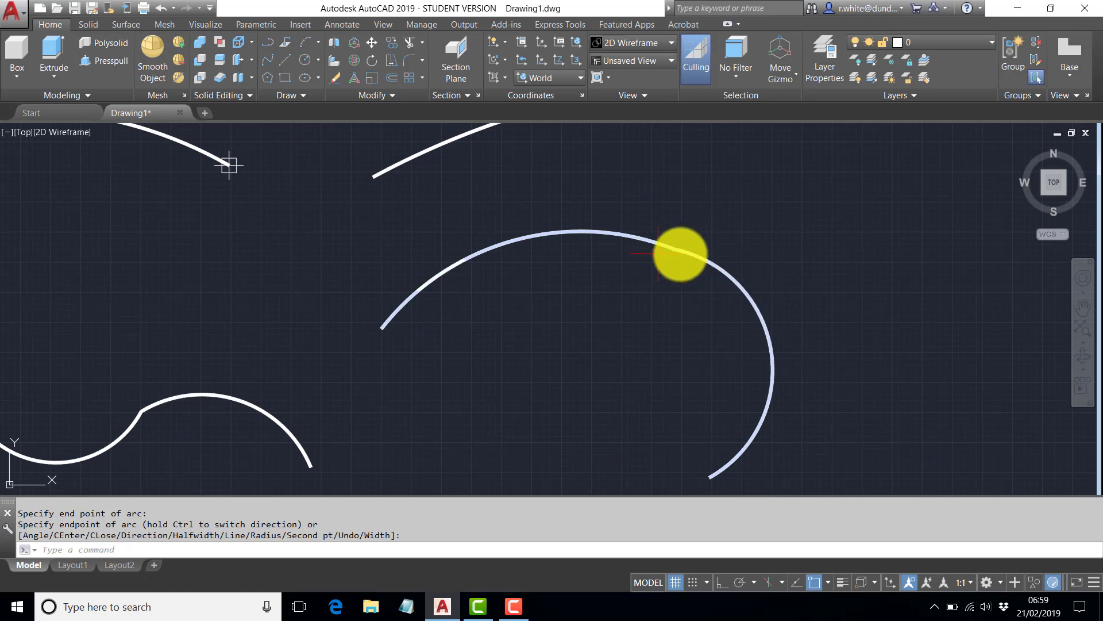
{"action": "scroll", "coordinate": [672, 253], "scroll_direction": "up", "scroll_amount": 3}
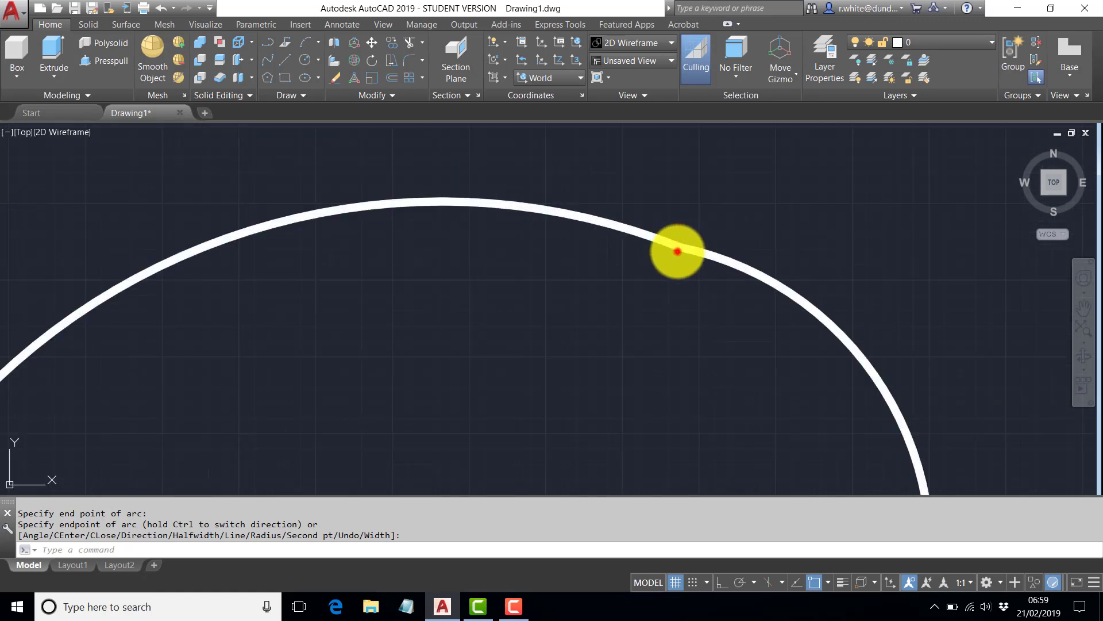
{"action": "right_click", "coordinate": [678, 250]}
{"action": "scroll", "coordinate": [666, 300], "scroll_direction": "down", "scroll_amount": 8}
{"action": "key", "text": "Escape"}
{"action": "key", "text": "Escape"}
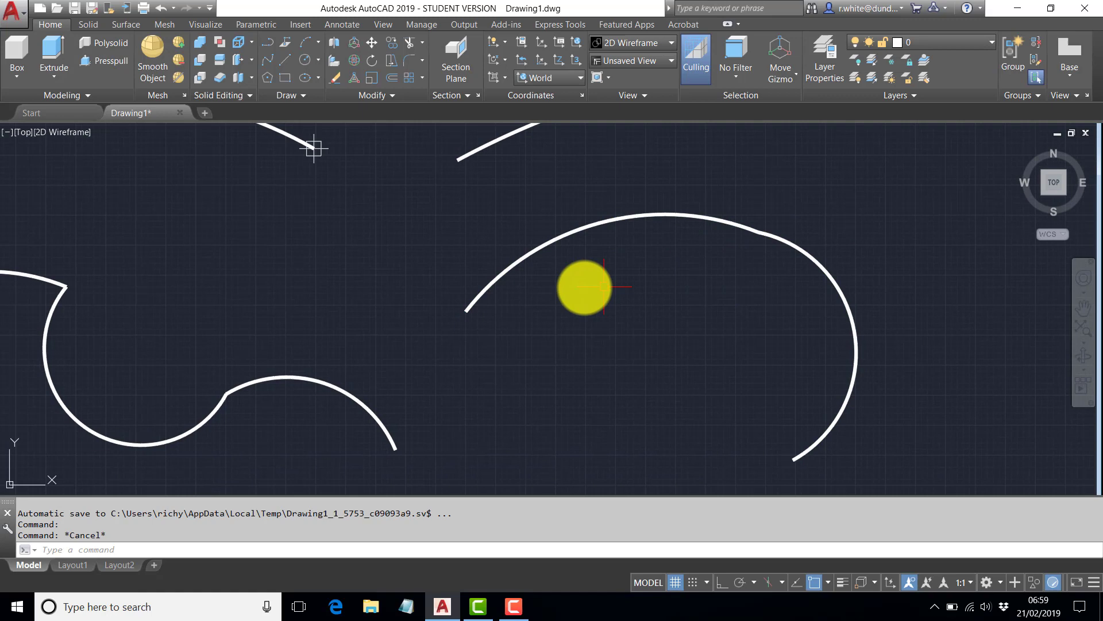
{"action": "middle_click_drag", "start_coordinate": [669, 325], "coordinate": [649, 339]}
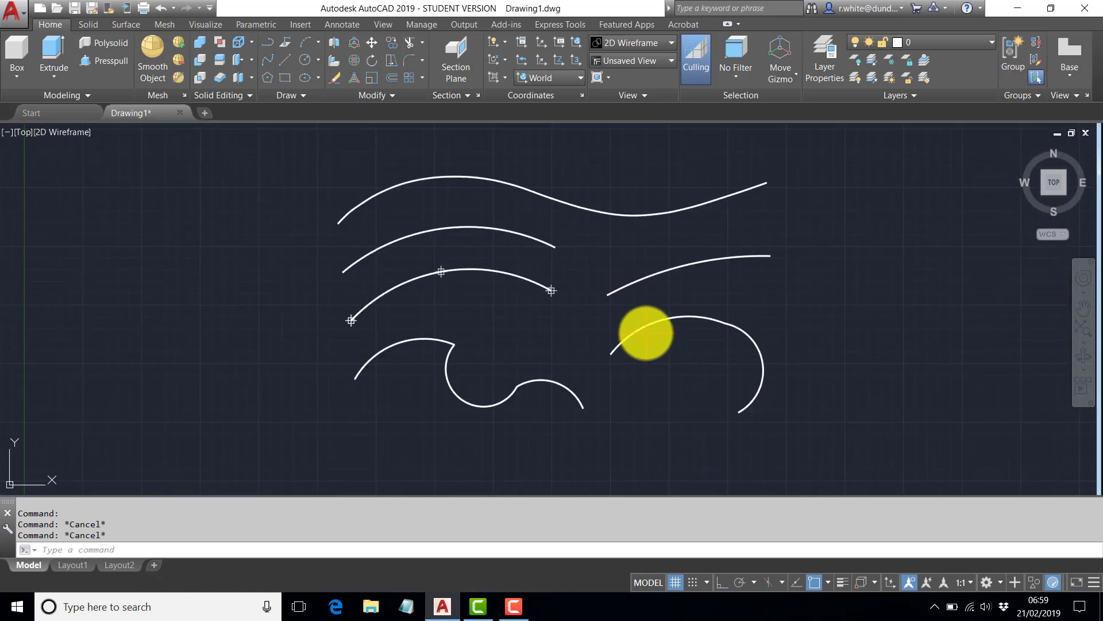